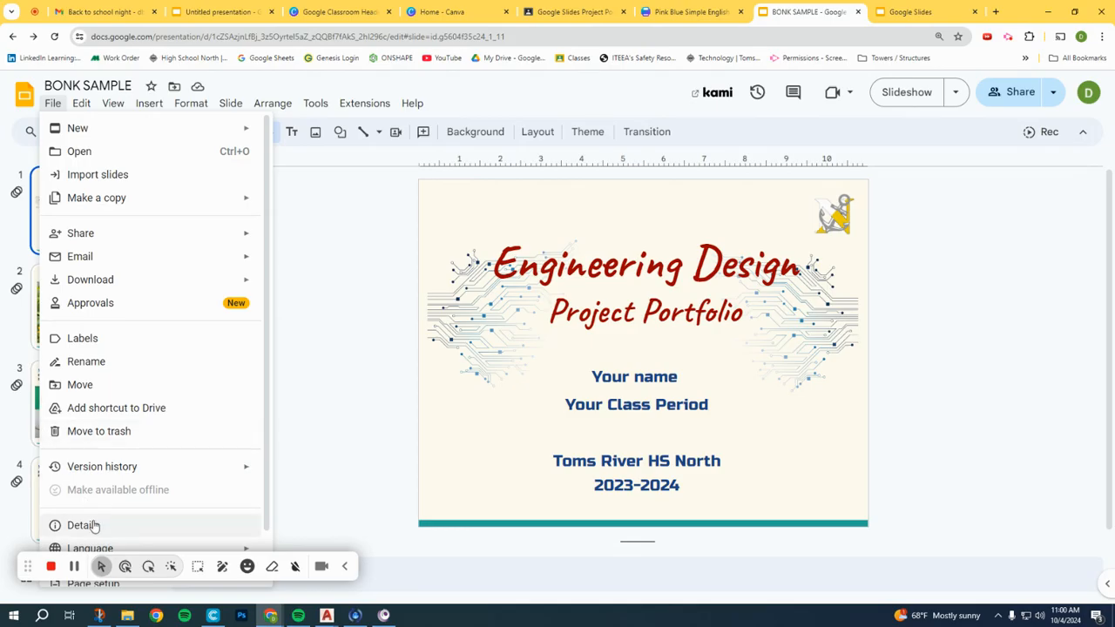
Apply a custom page size of 11 x 8.5 inches to the BONK SAMPLE presentation
left_click(96, 525)
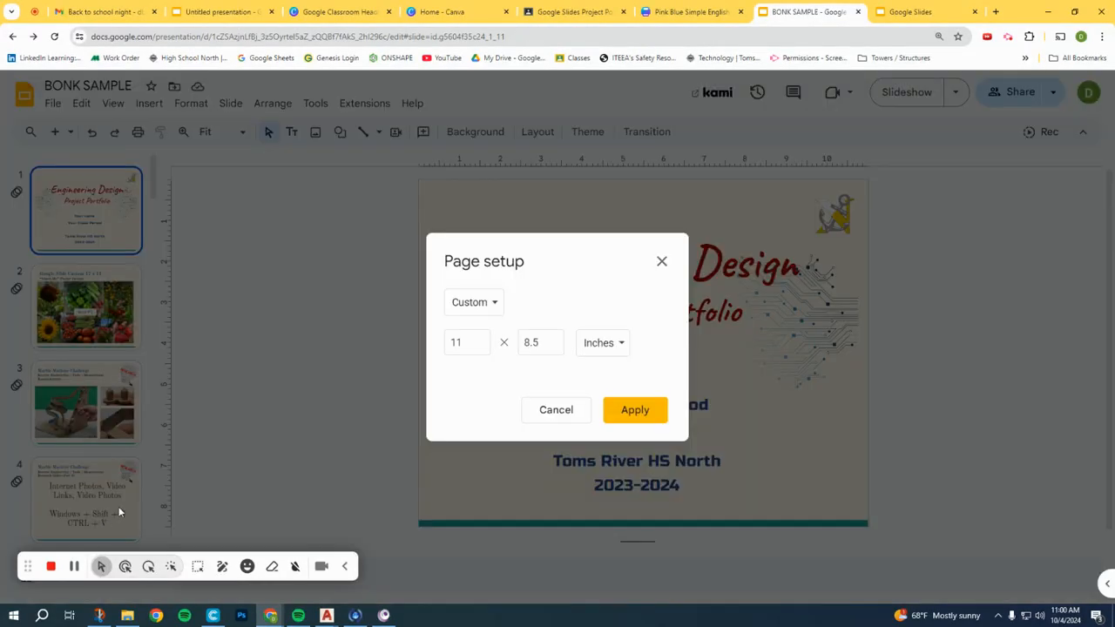
left_click(481, 302)
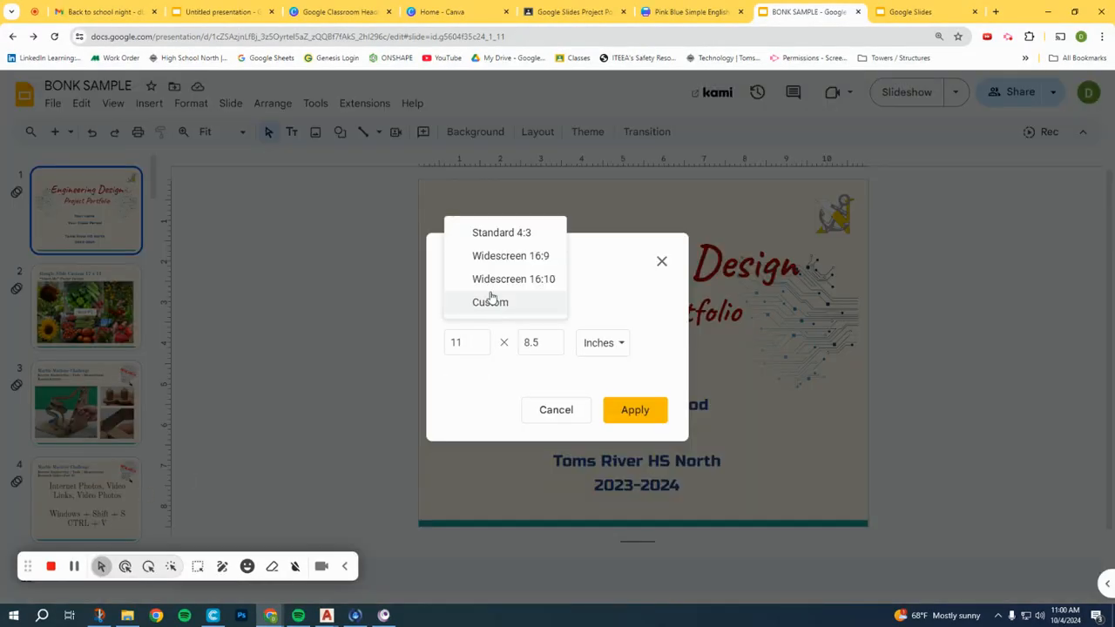
left_click(486, 302)
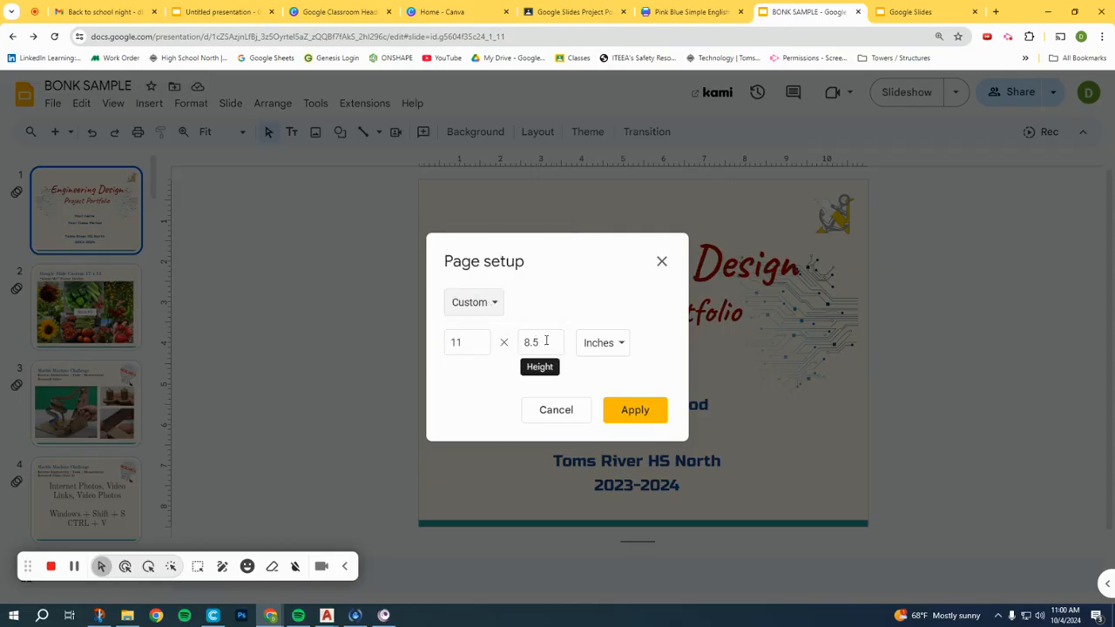
left_click(630, 410)
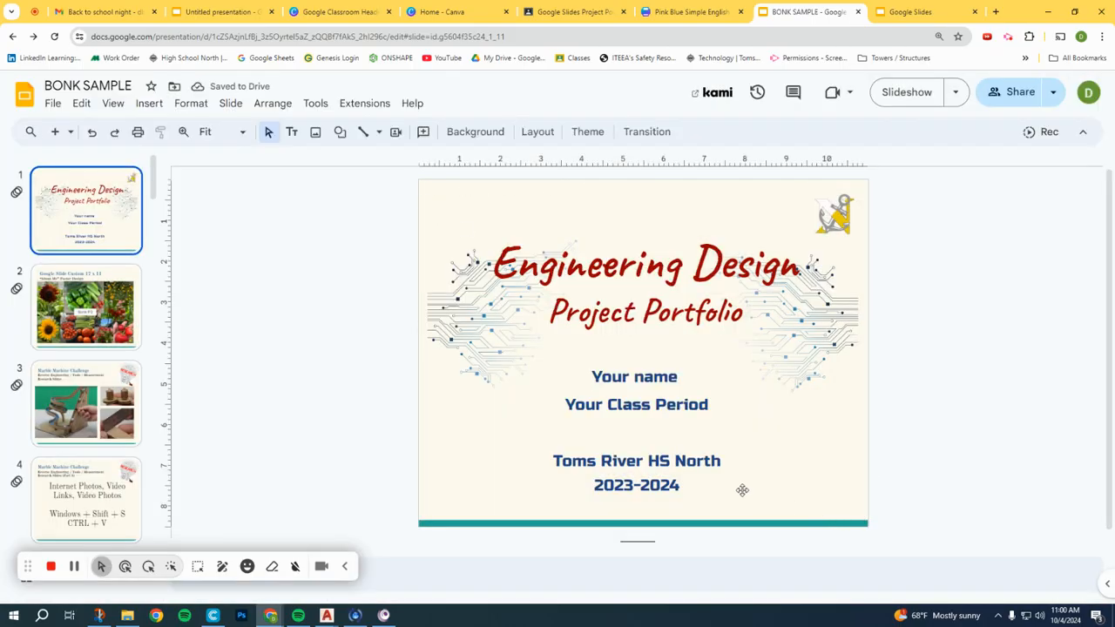
Review the sample's "About Me" poster slide and the AutoCAD 2D Drawings slides, and return to the title slide
left_click(92, 309)
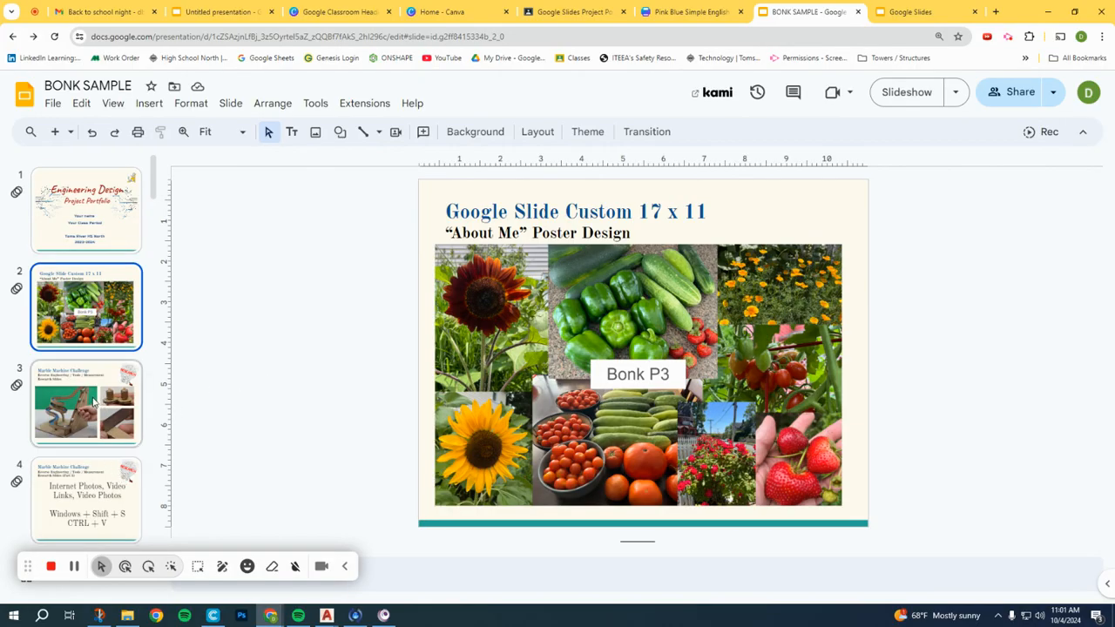
scroll(94, 400, "down", 4)
left_click(92, 323)
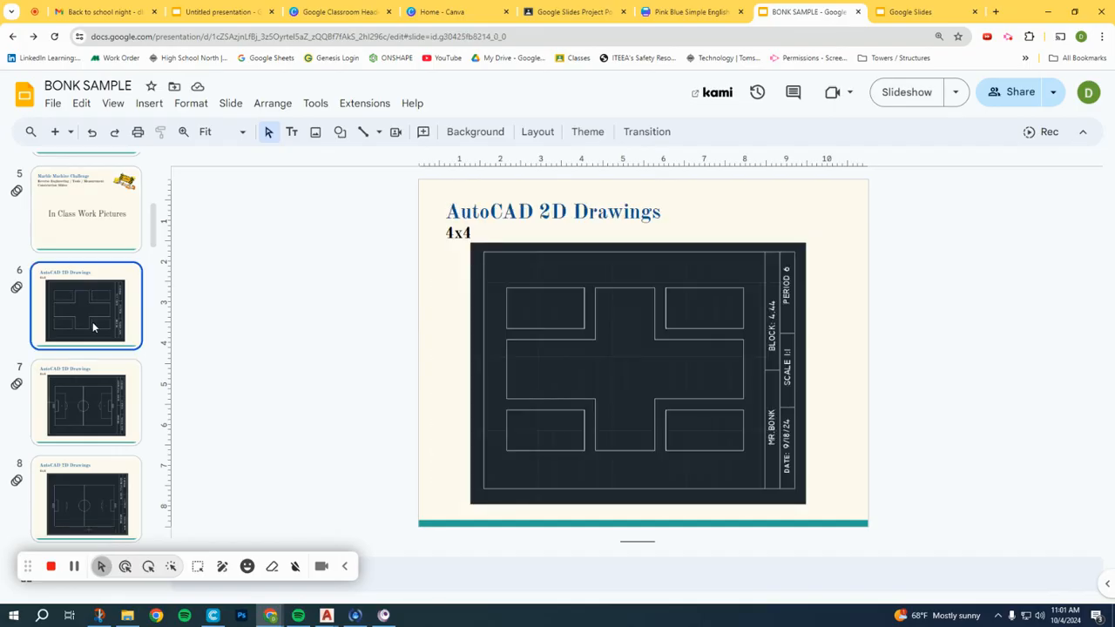
left_click(93, 398)
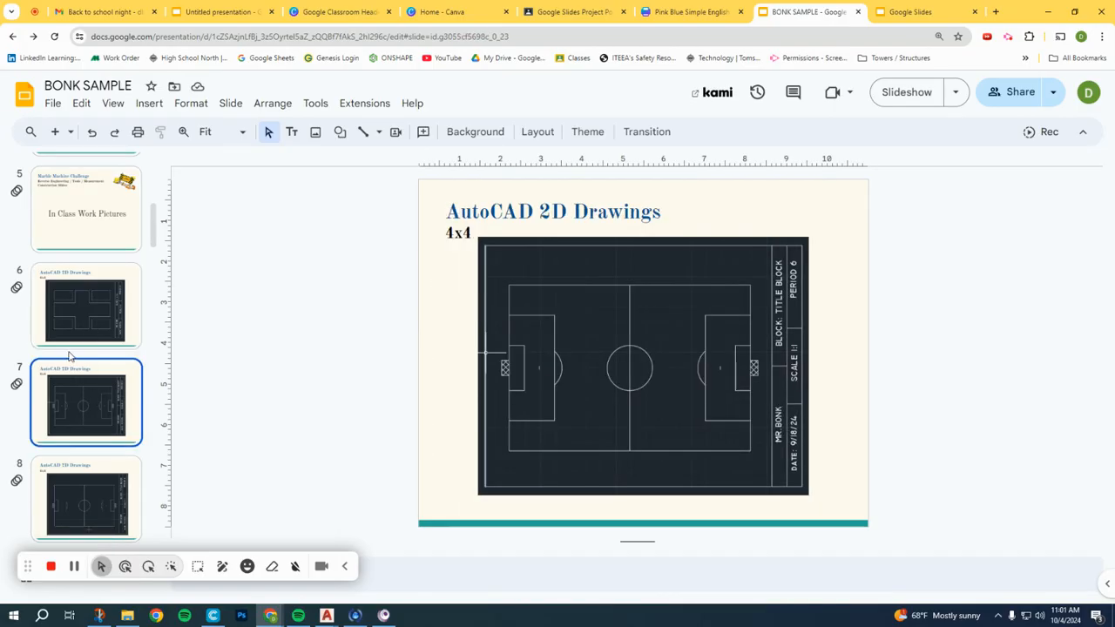
scroll(73, 329, "up", 5)
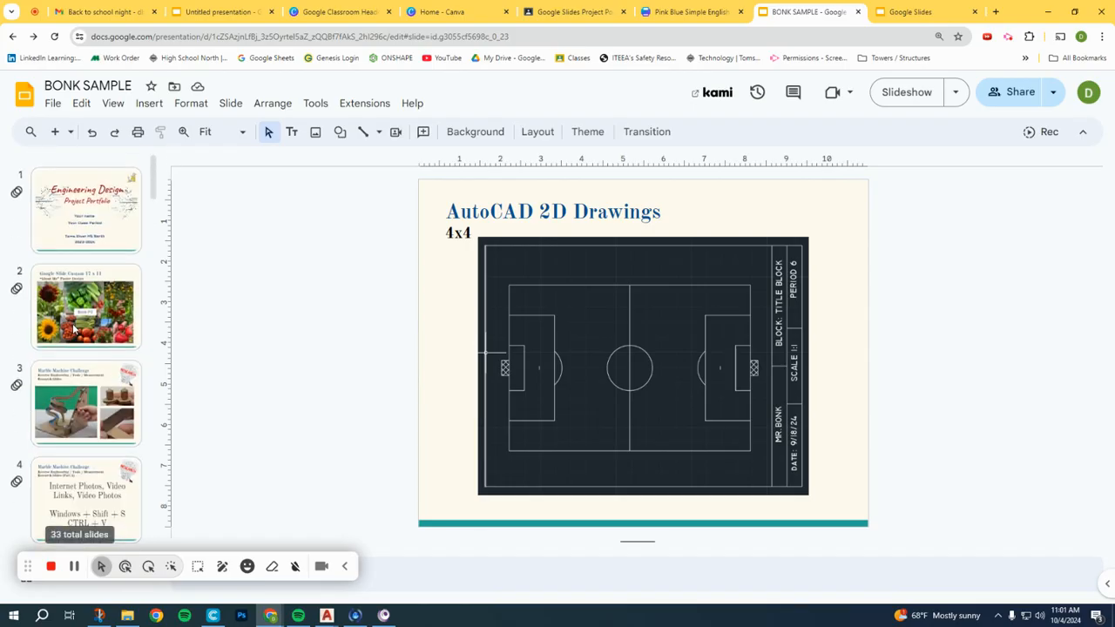
left_click(75, 240)
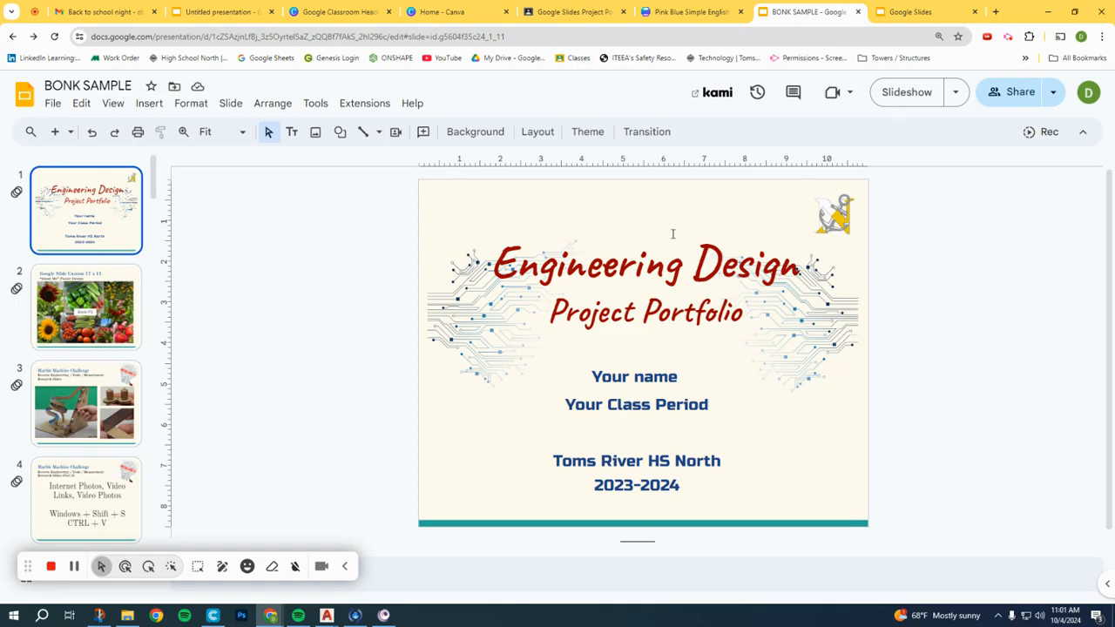
Open the "Creative design Project portfolio" presentation from the recent list and compare its title slide with the BONK SAMPLE title slide
left_click(899, 12)
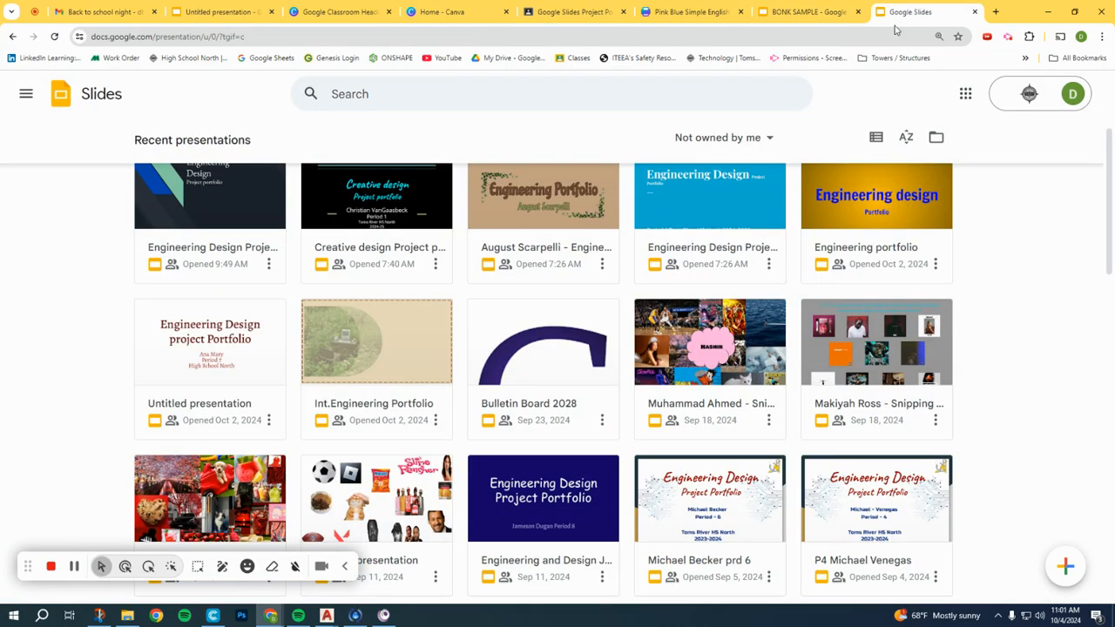
left_click(393, 215)
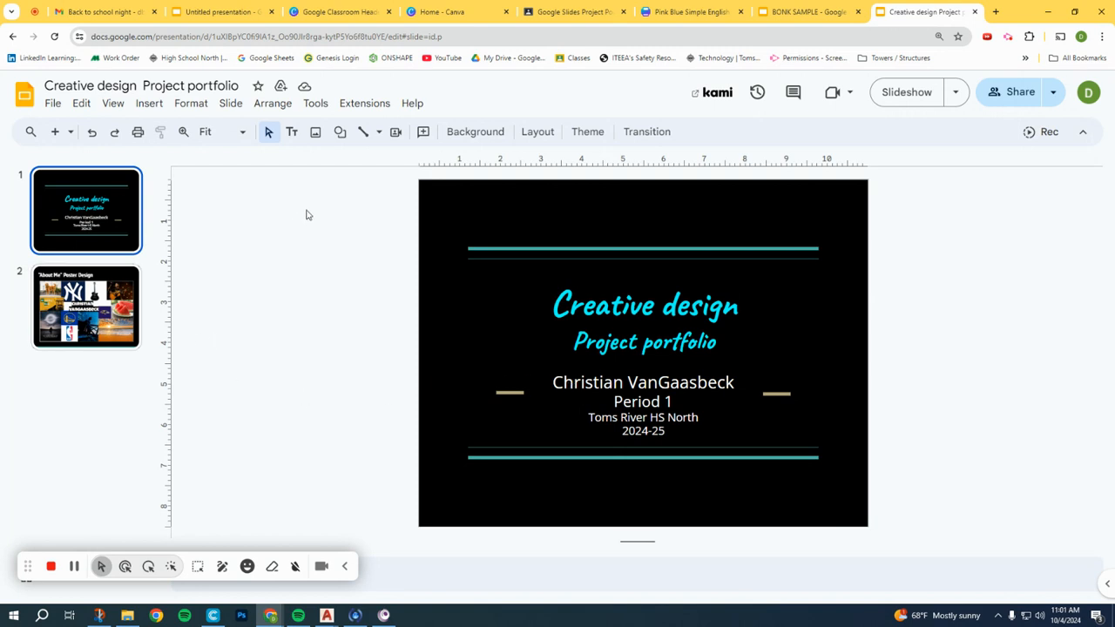
left_click(784, 10)
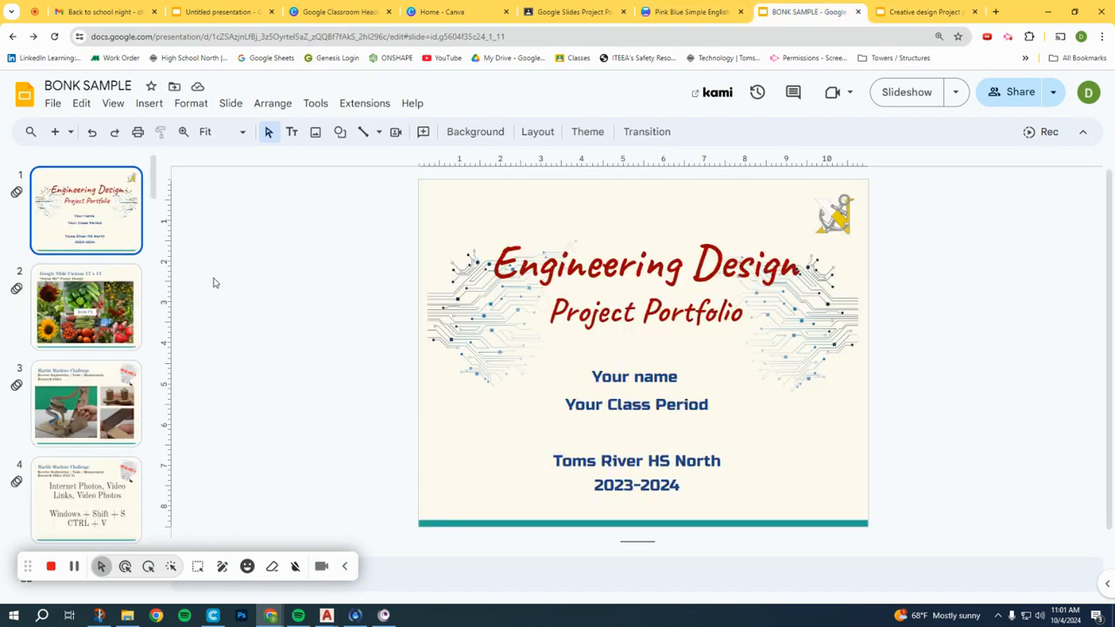
left_click(889, 12)
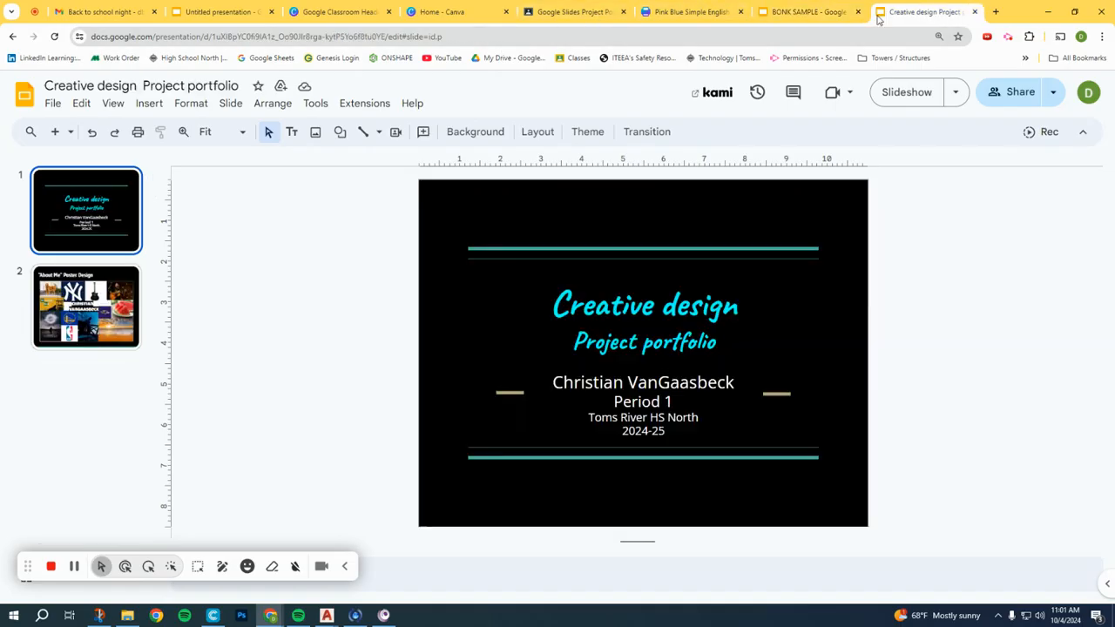
Open the student's brown, ivy-decorated Engineering Portfolio from the recent presentations and look through its AutoCAD Intro Project slides
left_click(24, 94)
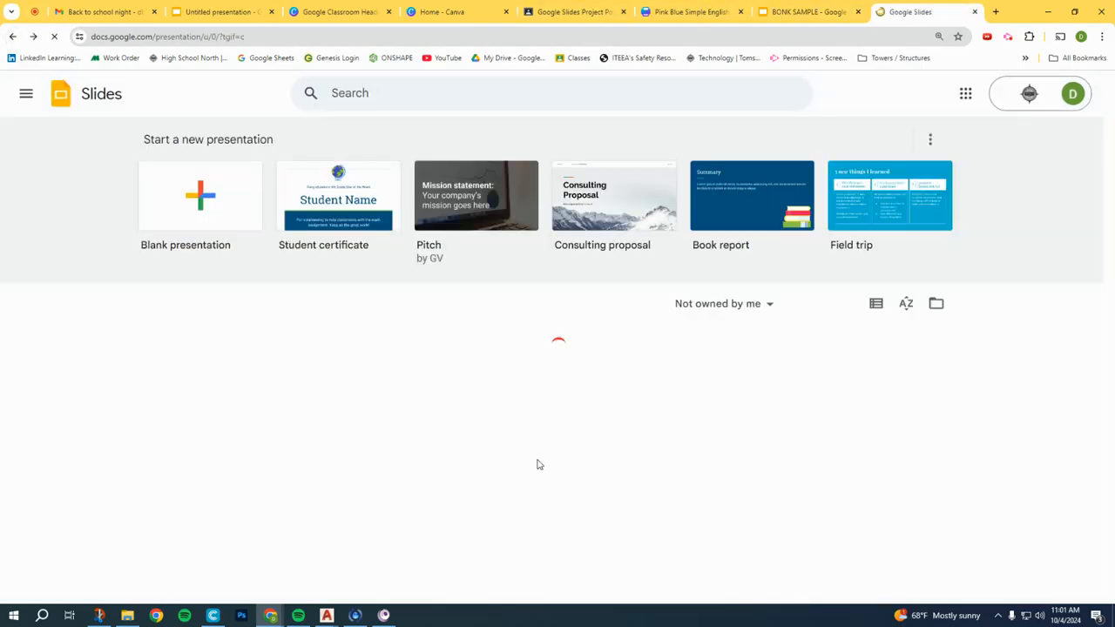
scroll(513, 393, "down", 2)
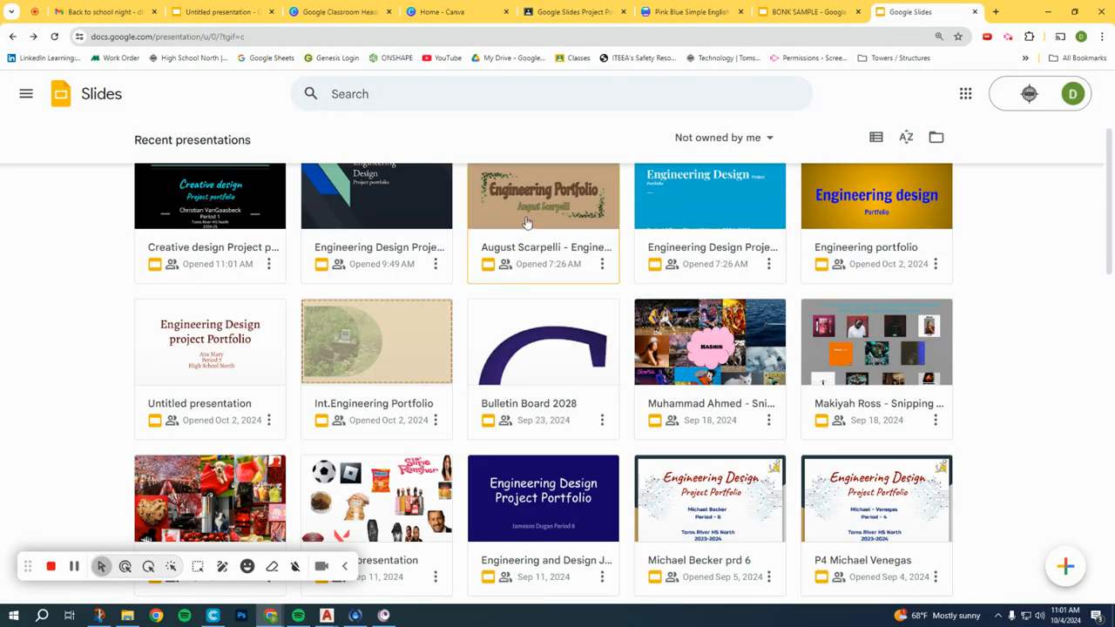
left_click(525, 222)
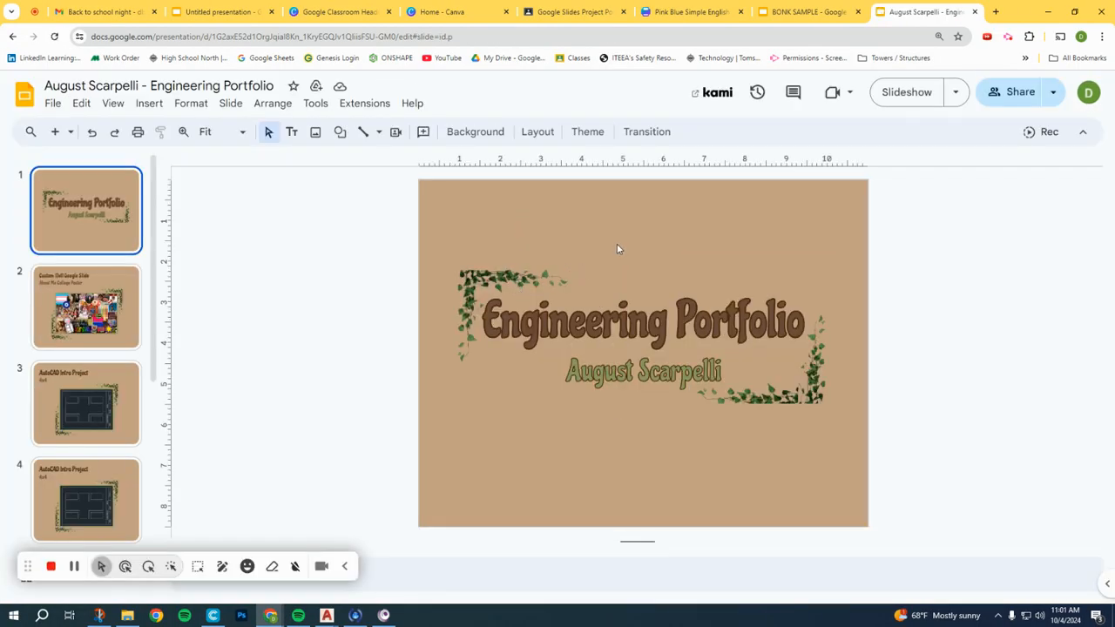
left_click(107, 378)
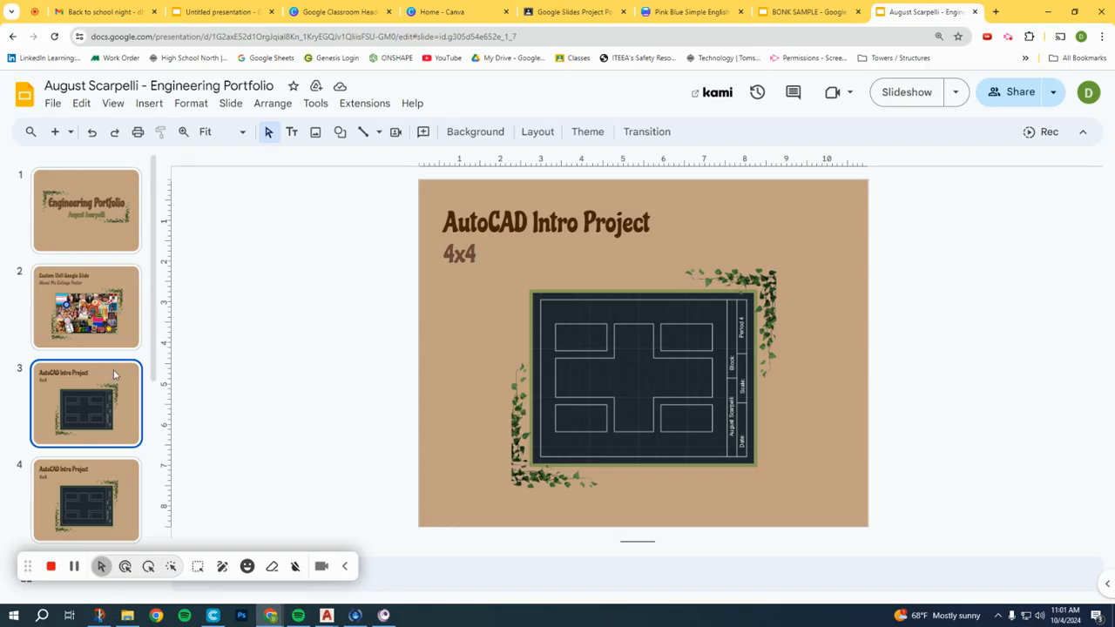
scroll(120, 373, "down", 4)
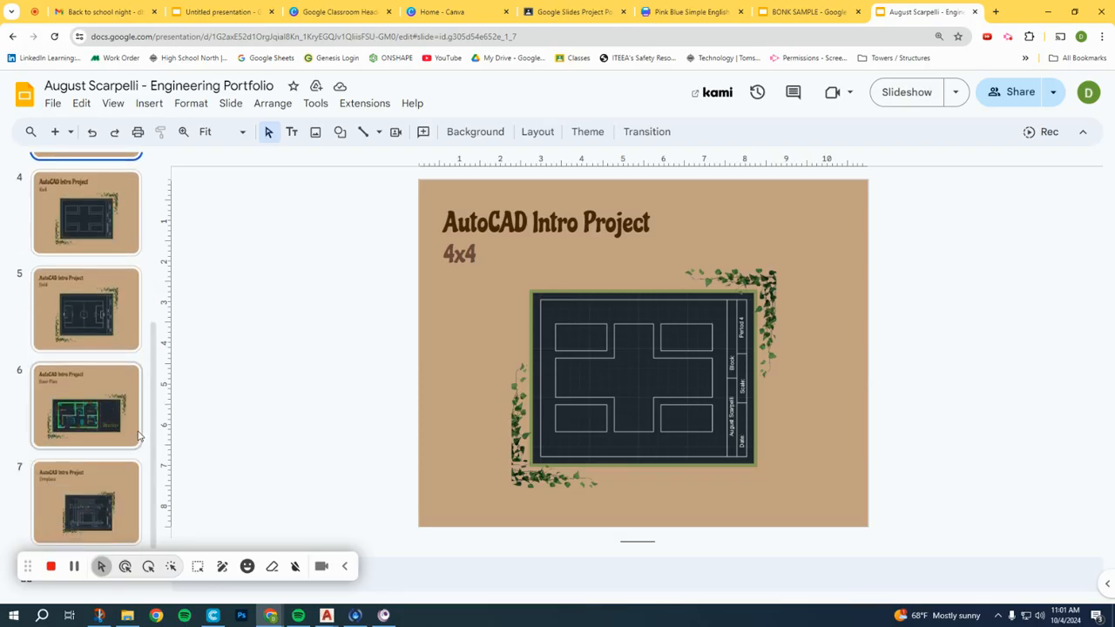
scroll(127, 383, "up", 3)
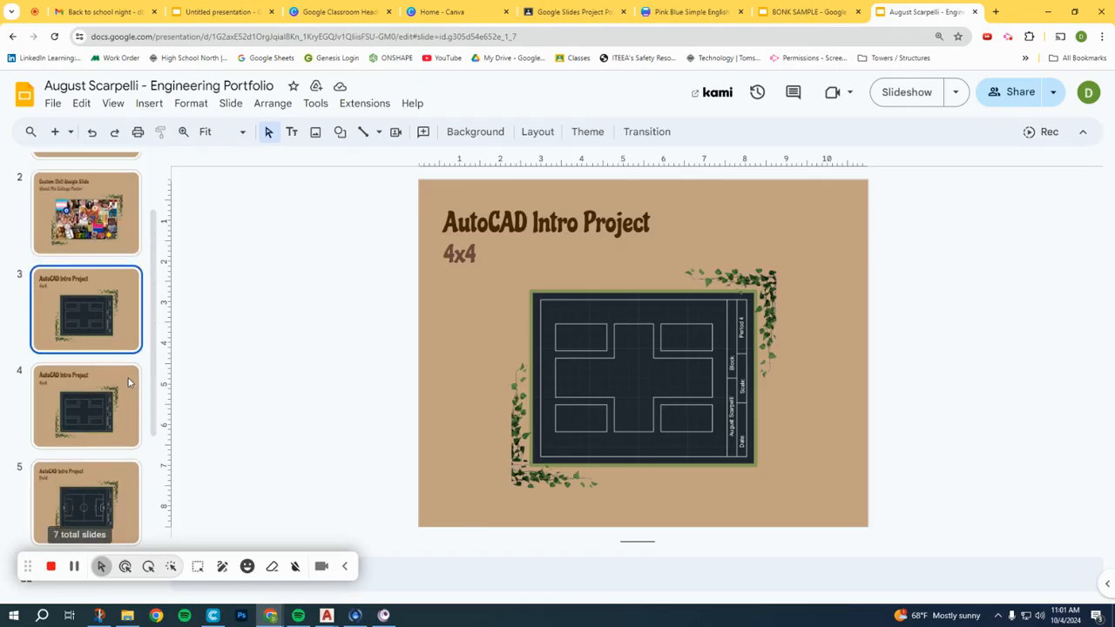
Duplicate the 4x4 AutoCAD Intro Project slide and delete the extra 4x4 copy that precedes the Field slide
right_click(115, 331)
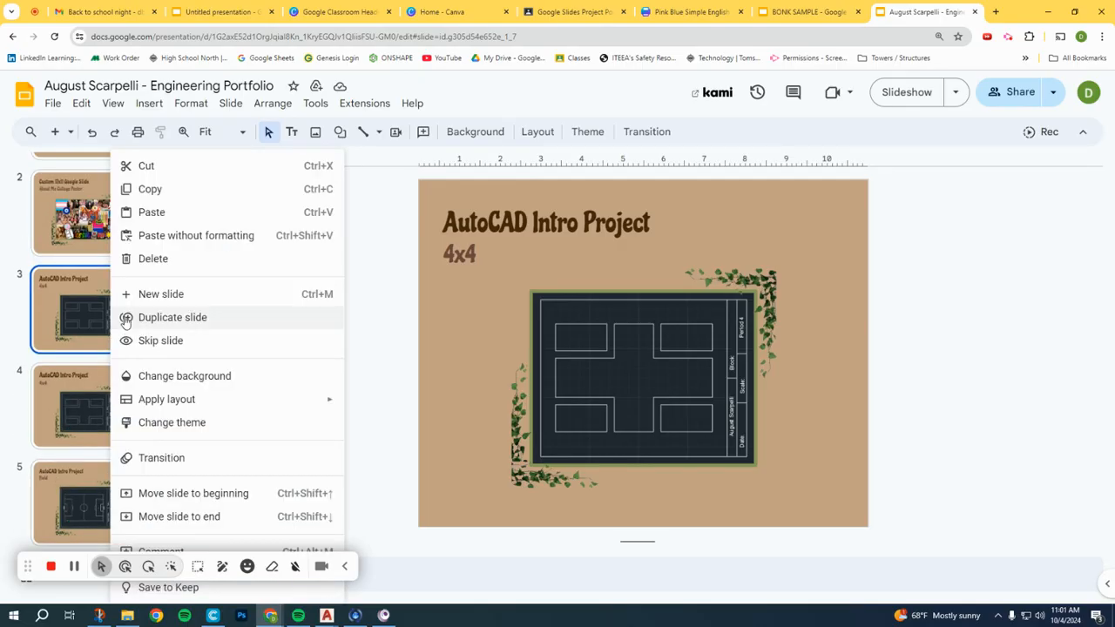
left_click(165, 317)
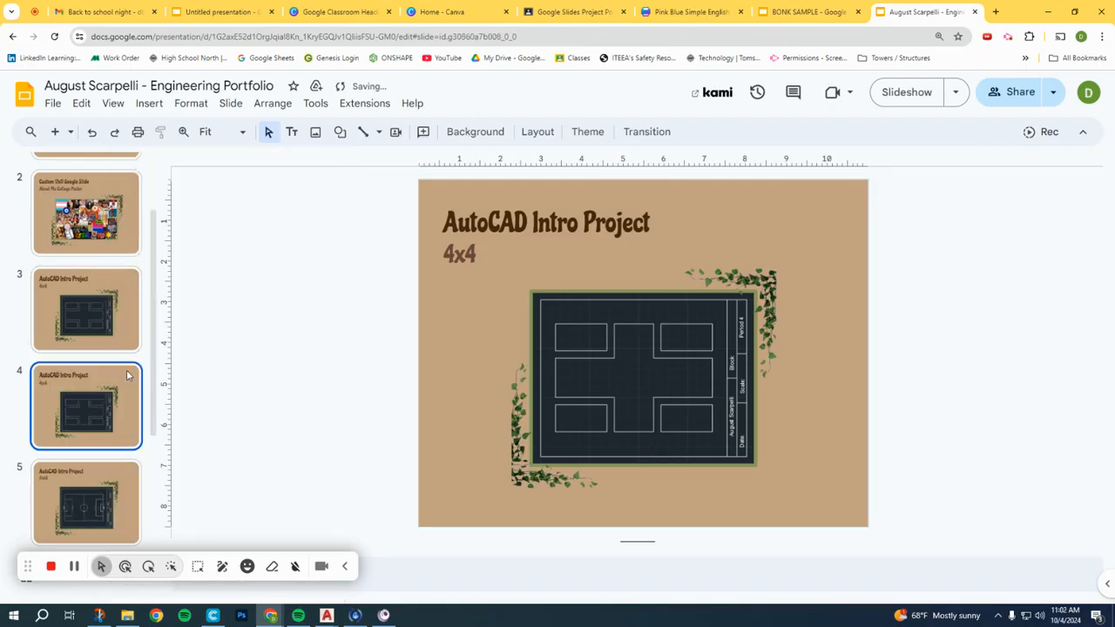
key("Delete")
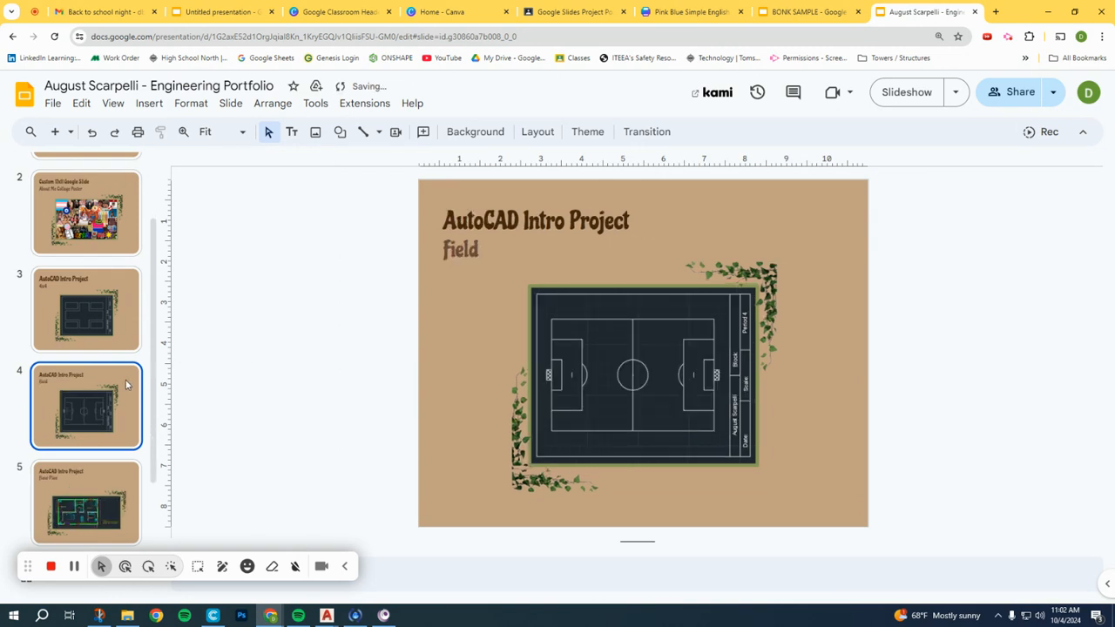
Try reordering the Field and Floor Plan slides in the Engineering Portfolio
right_click(126, 384)
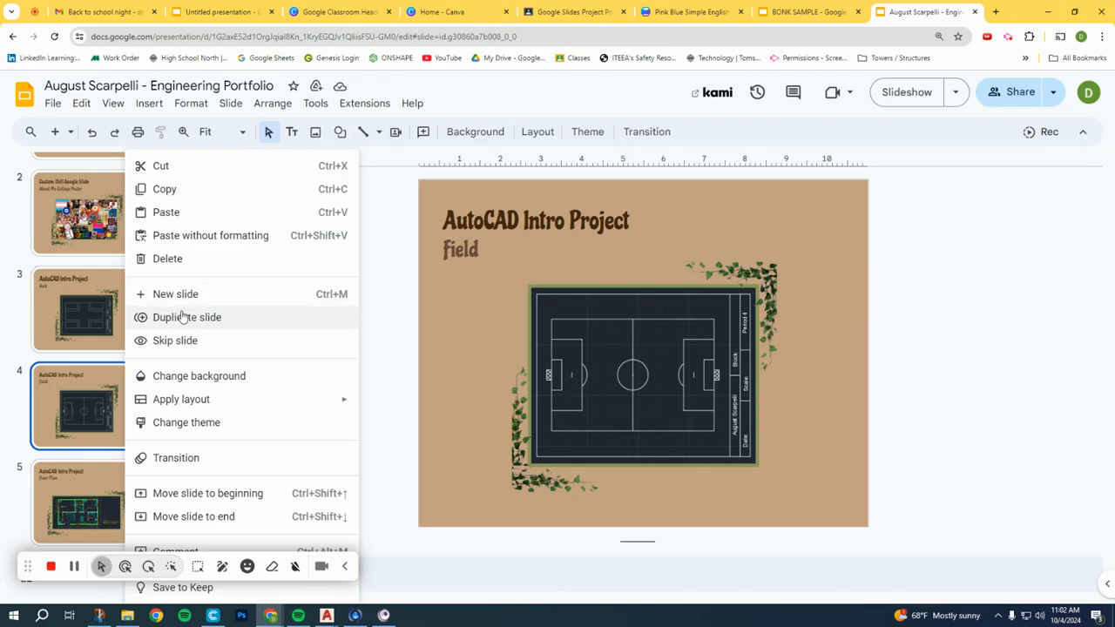
left_click(169, 360)
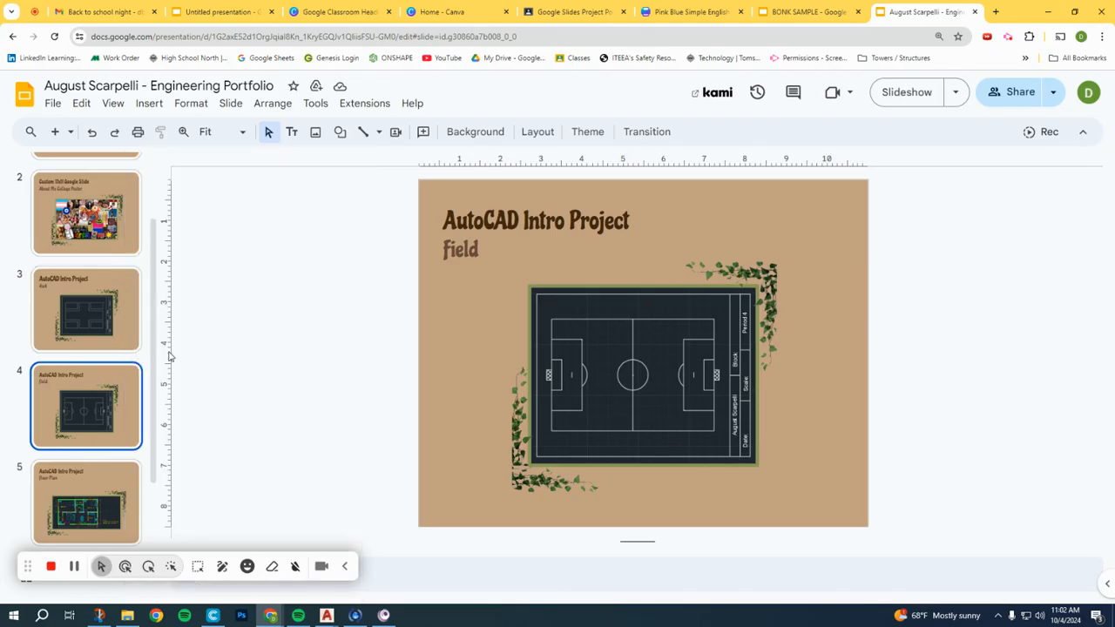
left_click_drag(87, 404, 63, 433)
left_click_drag(80, 504, 89, 393)
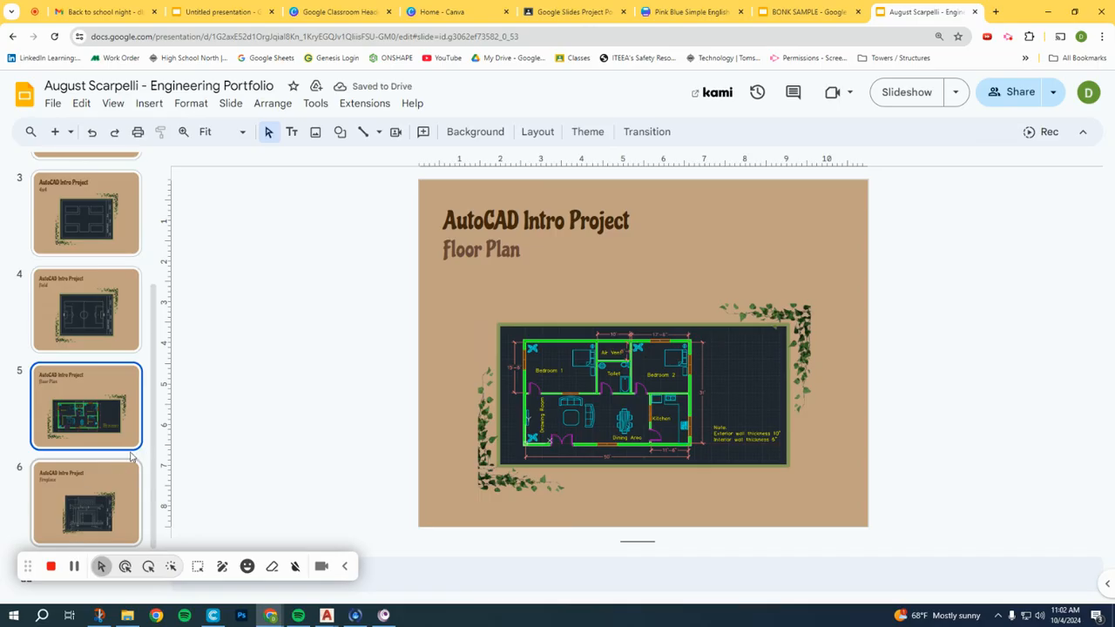
Return to BONK SAMPLE, locate Snip & Sketch among the installed programs, and try starting a rectangular screen snip
left_click(807, 12)
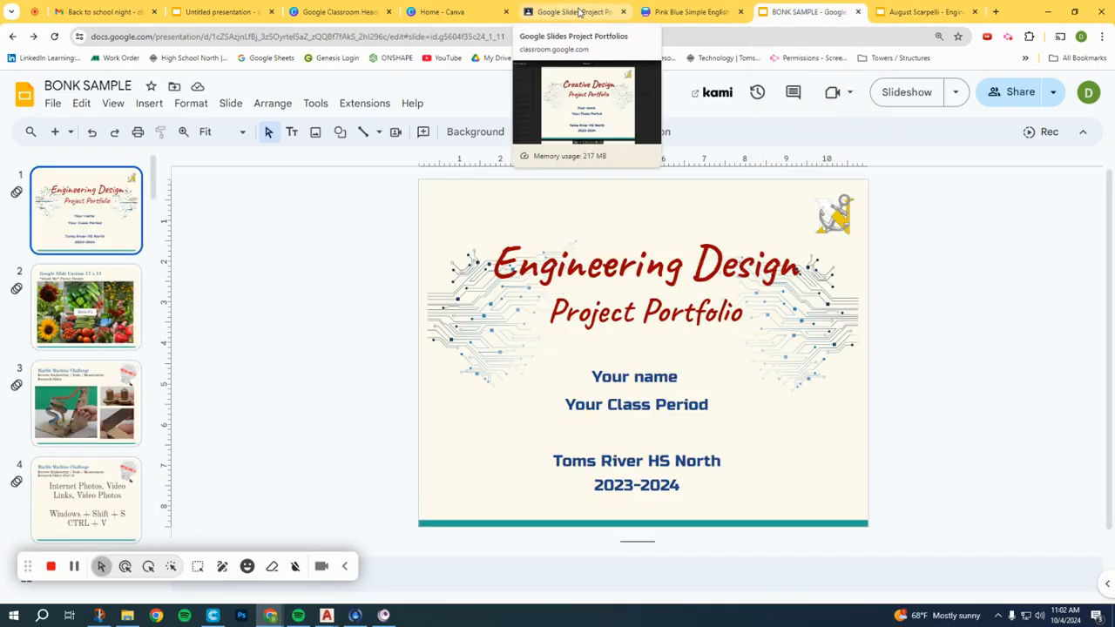
left_click(14, 615)
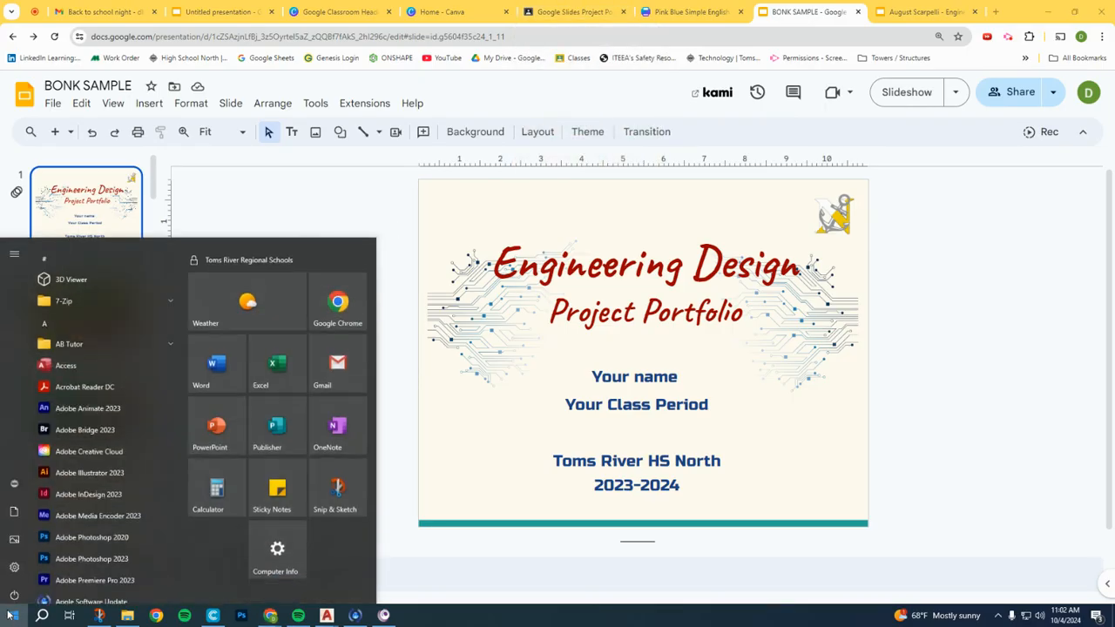
scroll(78, 440, "down", 5)
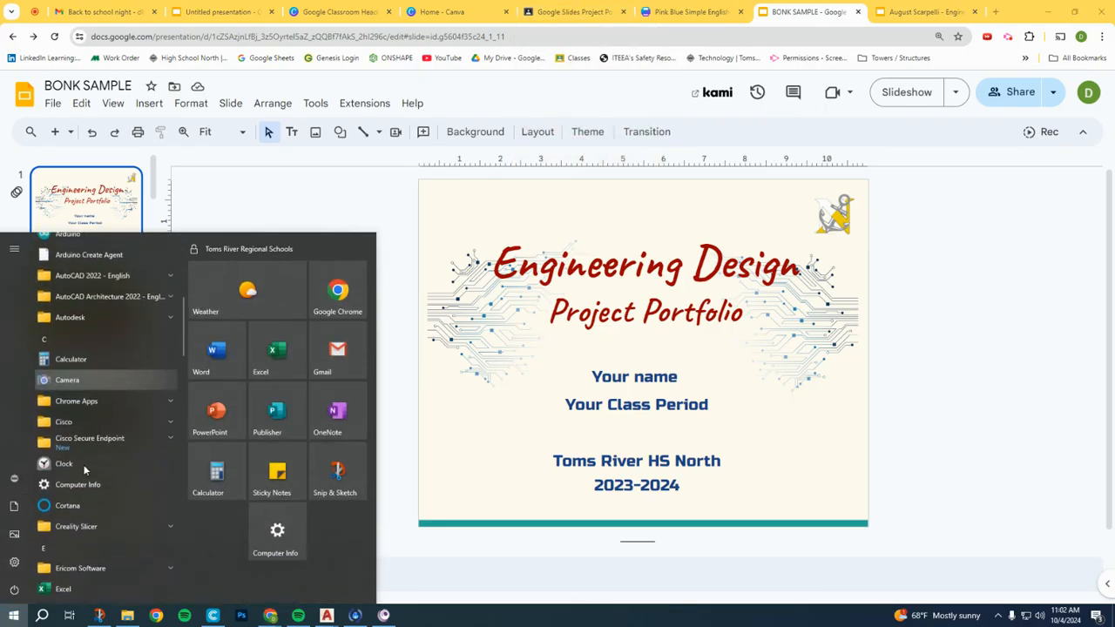
scroll(86, 463, "down", 10)
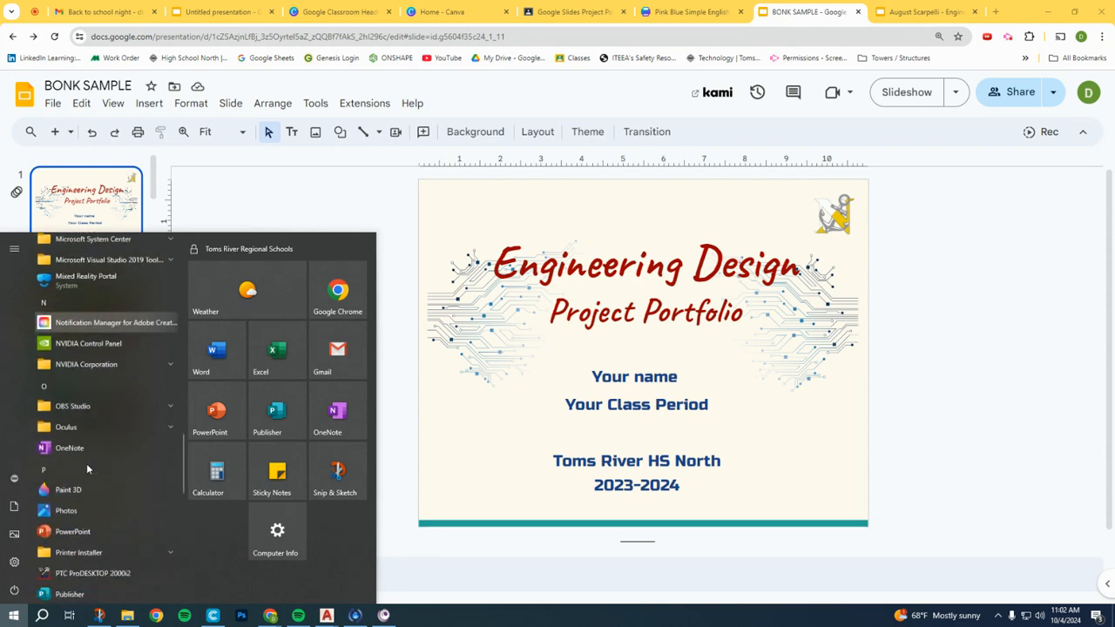
scroll(88, 460, "down", 3)
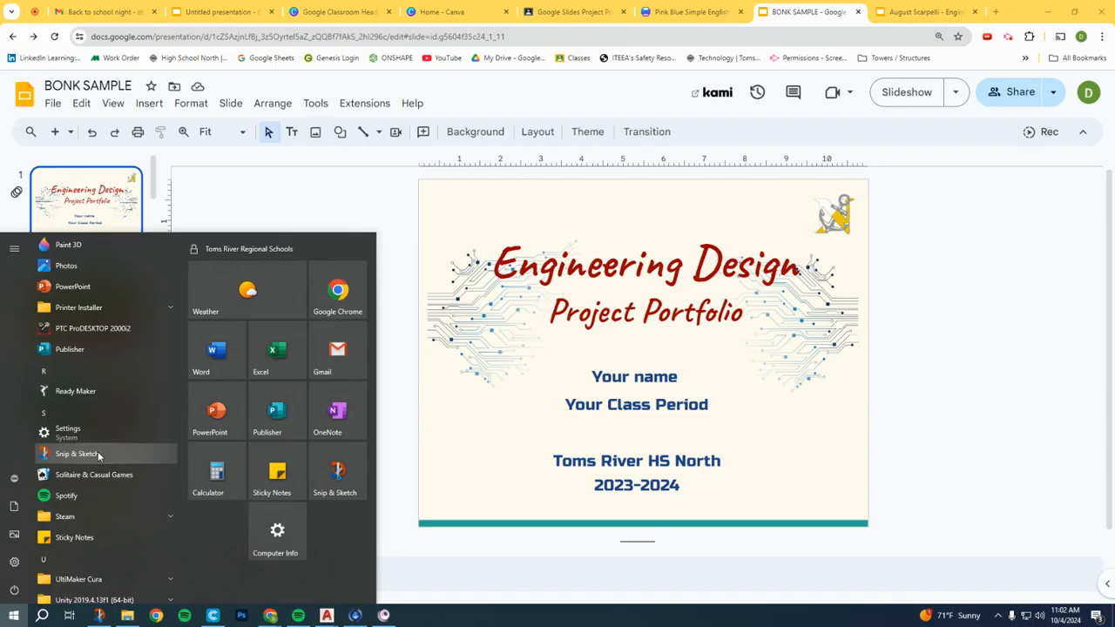
key("super+shift+s")
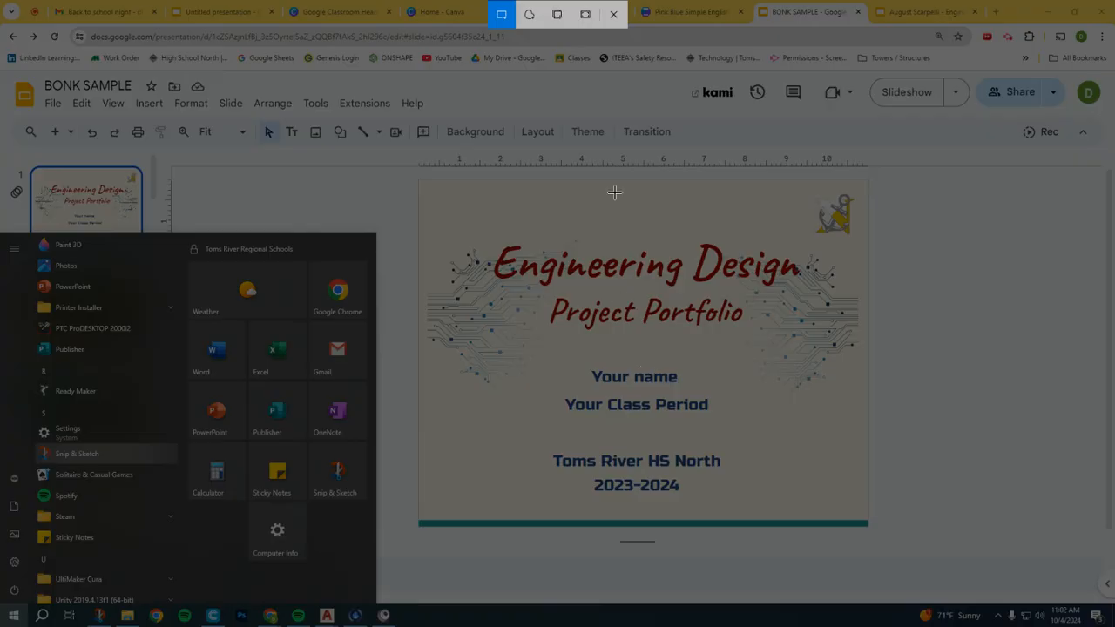
left_click(610, 14)
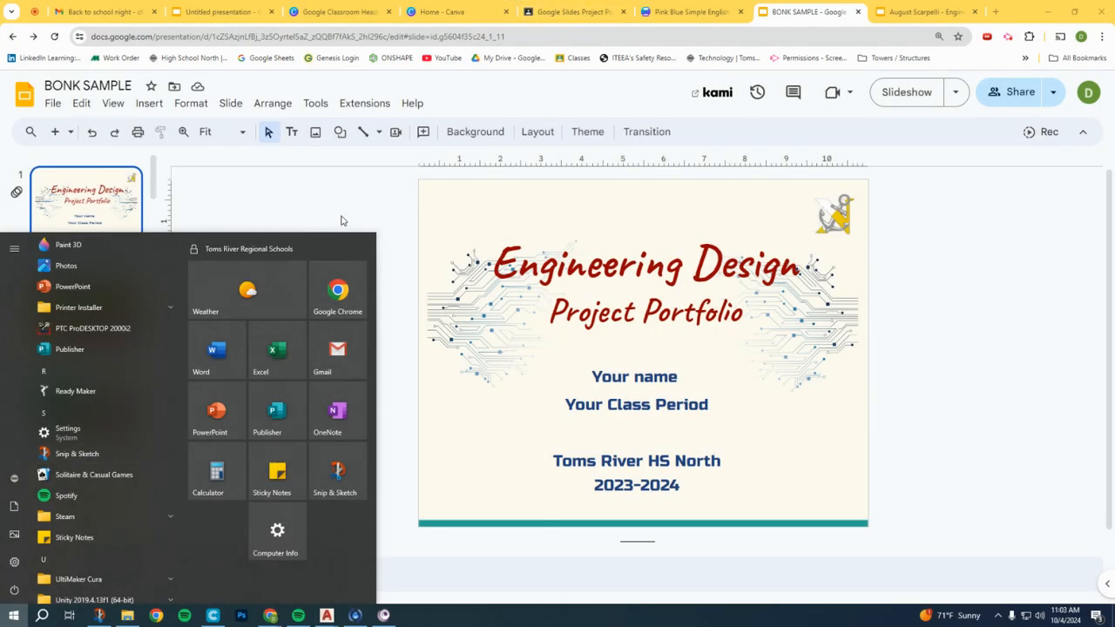
left_click(341, 220)
Open slide 8 of BONK SAMPLE with the second soccer field drawing and select its title text box
scroll(77, 384, "down", 5)
scroll(78, 375, "down", 5)
scroll(80, 373, "up", 3)
left_click(102, 318)
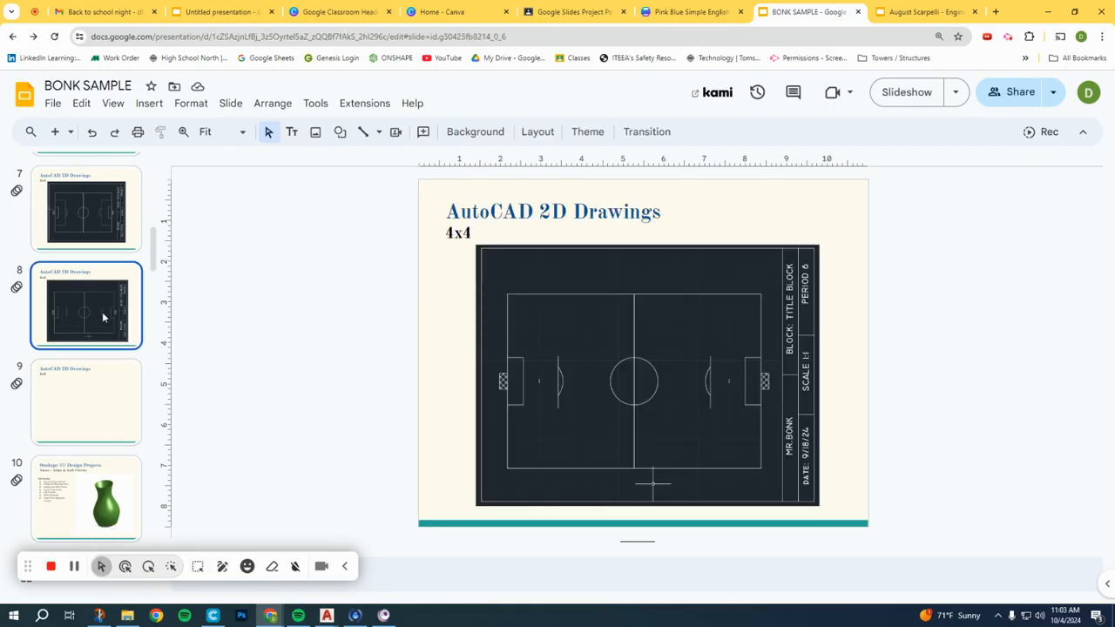
left_click(517, 210)
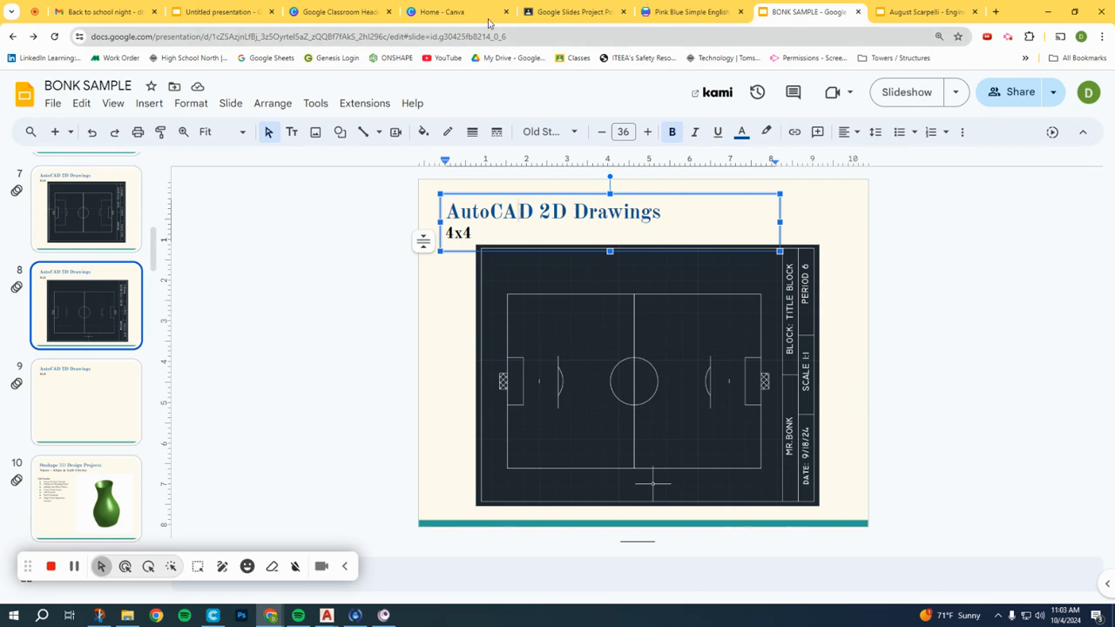
Switch to Canva and view the Google Classroom Header Forensics design
left_click(449, 12)
left_click(364, 12)
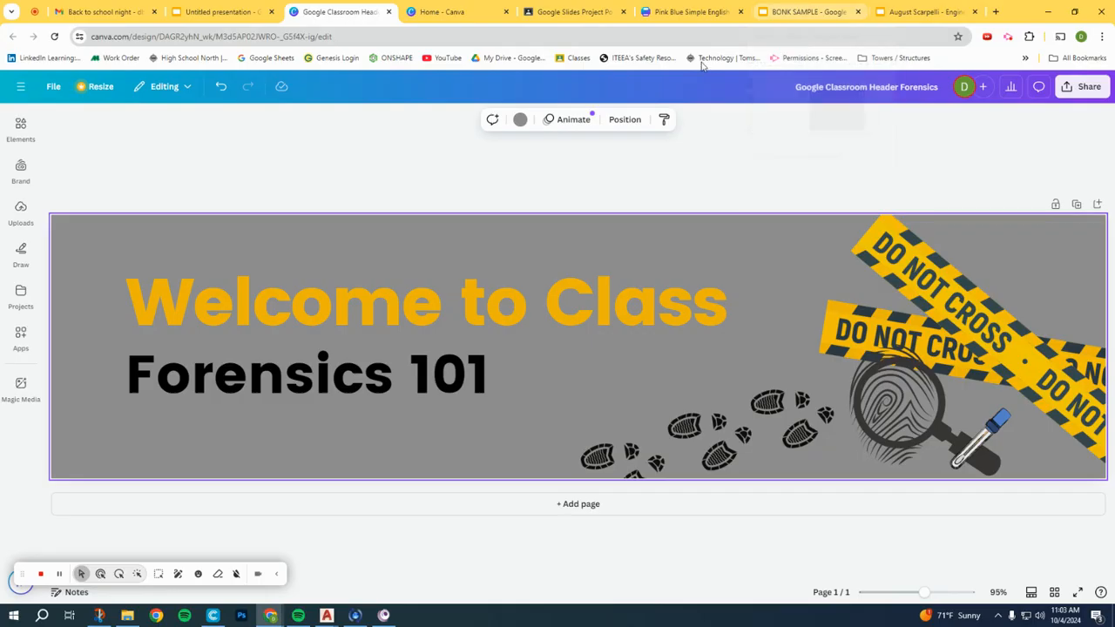
Return to BONK SAMPLE, duplicate slide 8 and delete the soccer field image from the copy
left_click(814, 18)
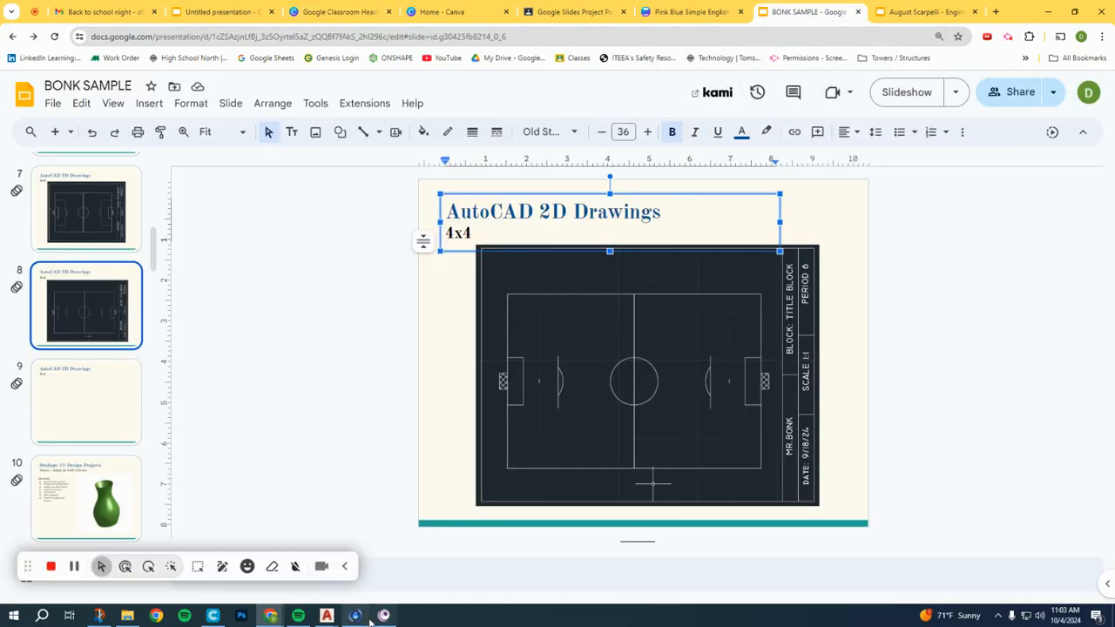
left_click(351, 432)
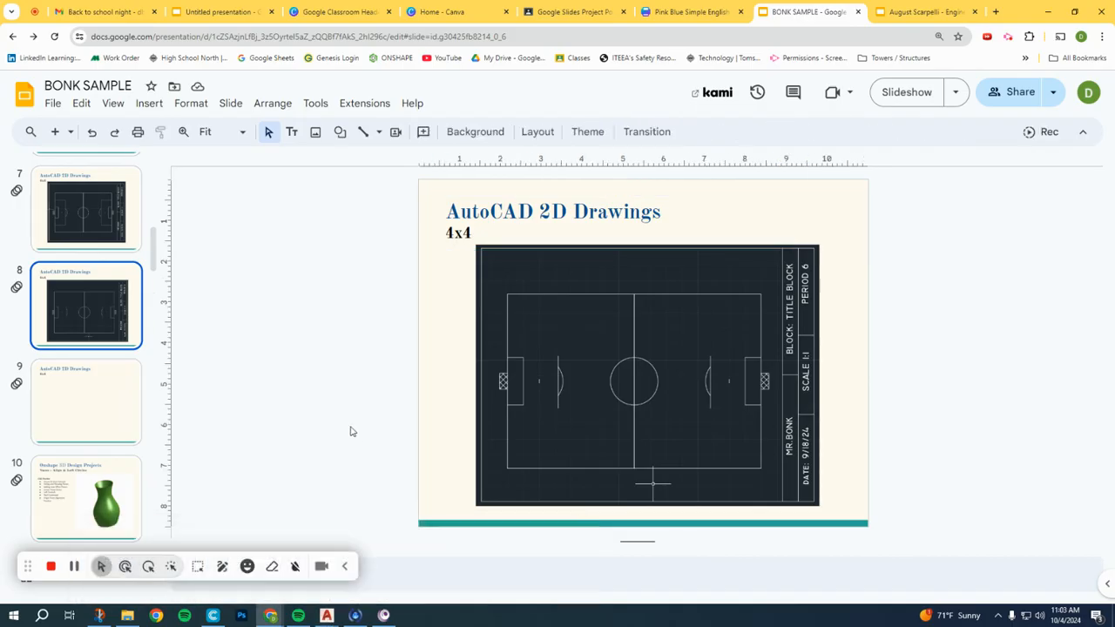
right_click(105, 320)
left_click(139, 319)
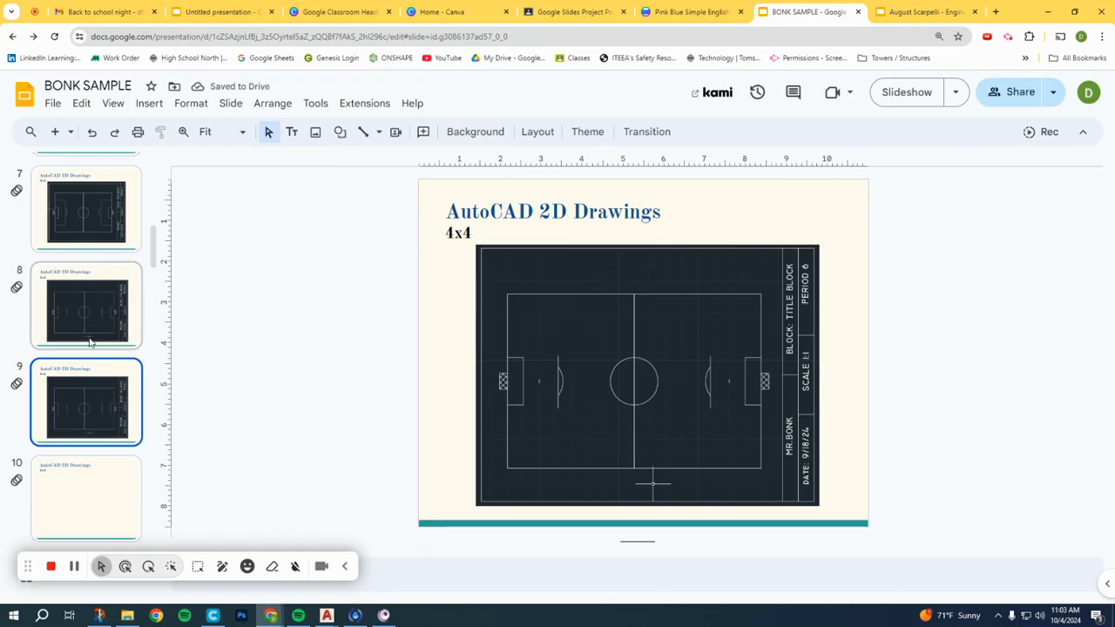
left_click_drag(732, 403, 726, 405)
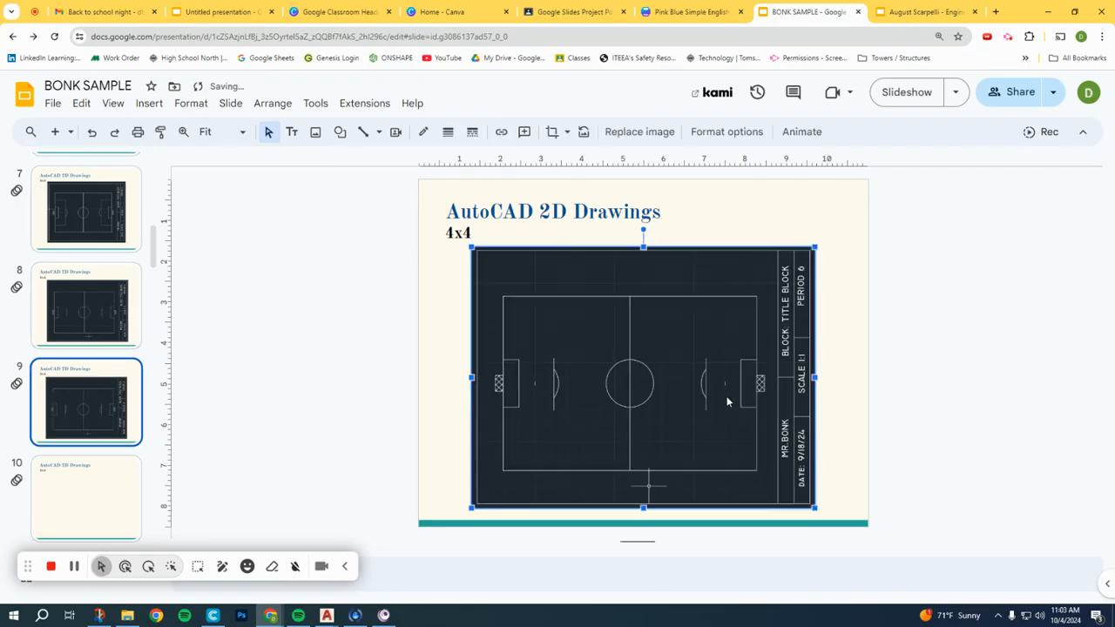
key("Delete")
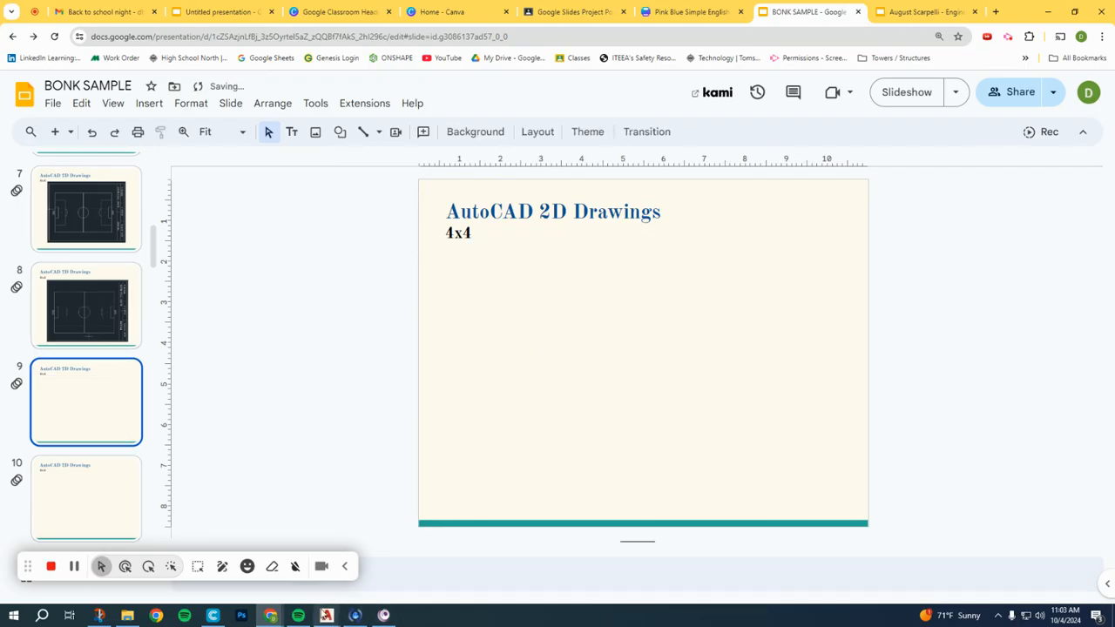
Switch to the Final Field drawing in AutoCAD and capture a rectangular snip of the field with its border and title block
mouse_move(324, 602)
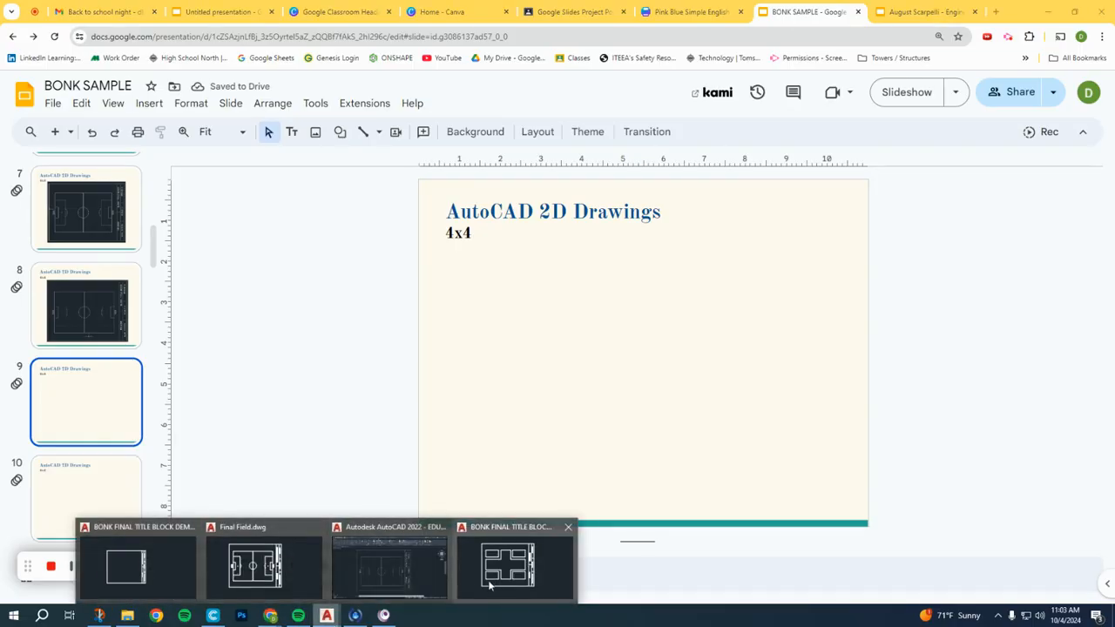
left_click(271, 570)
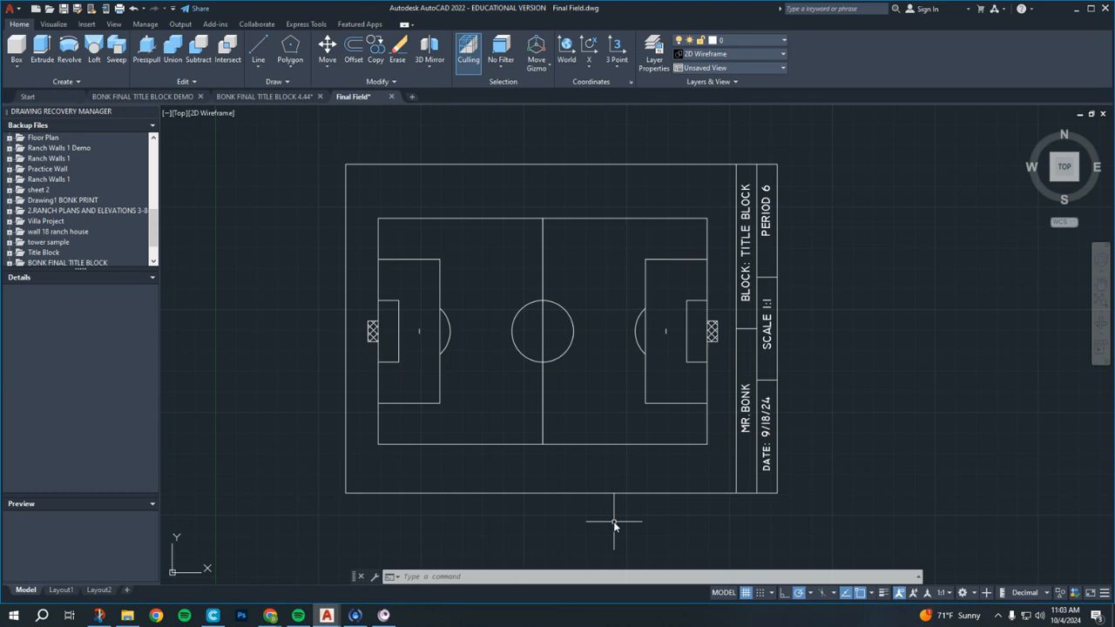
key("super+shift+s")
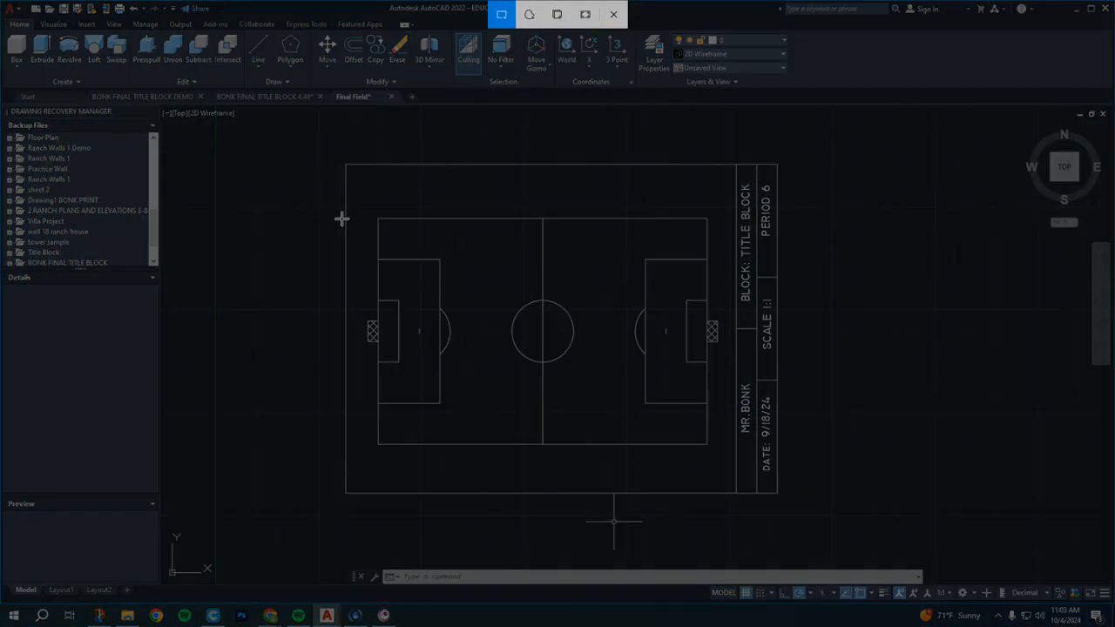
mouse_move(339, 159)
left_mouse_down()
mouse_move(381, 229)
mouse_move(575, 413)
mouse_move(782, 498)
left_mouse_up()
left_click_drag(780, 497, 780, 496)
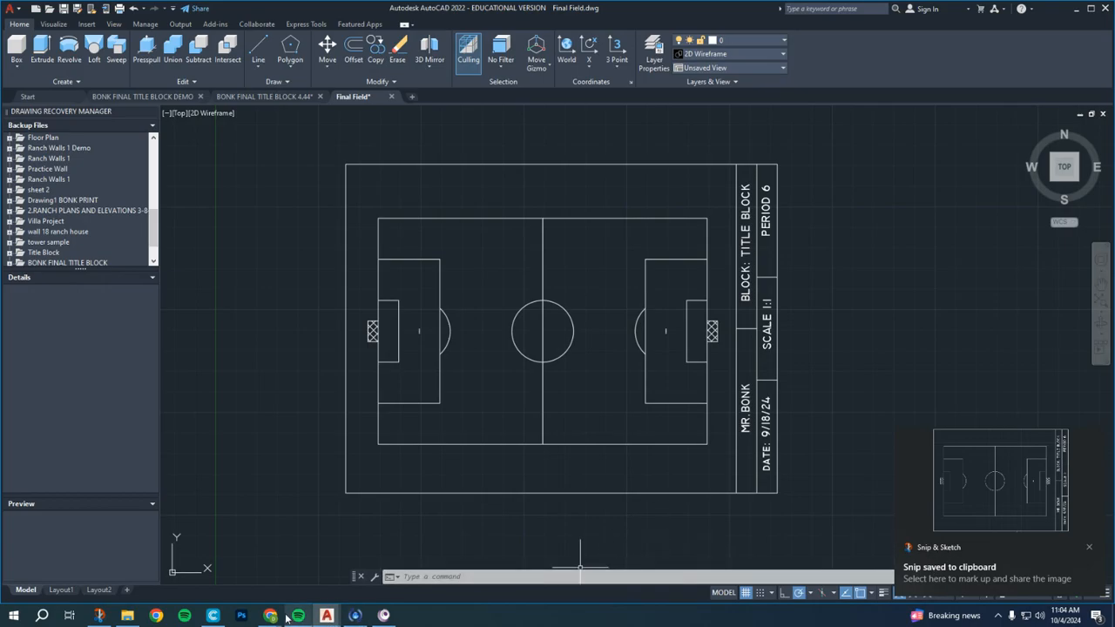
Paste the field snip onto slide 9 of BONK SAMPLE and position it beneath the title
left_click(248, 575)
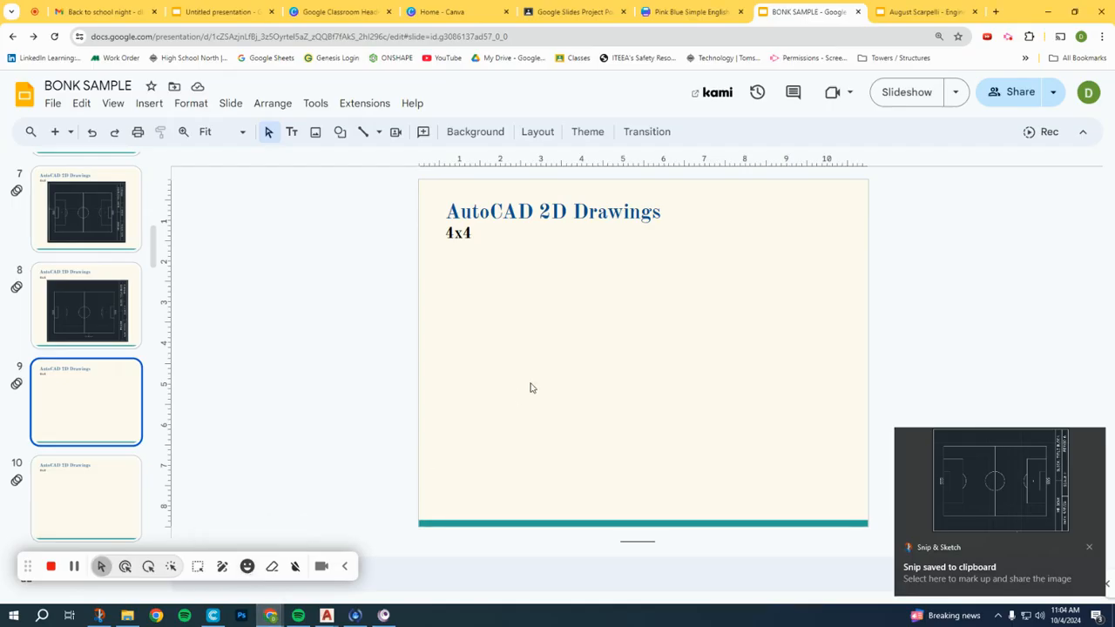
right_click(581, 368)
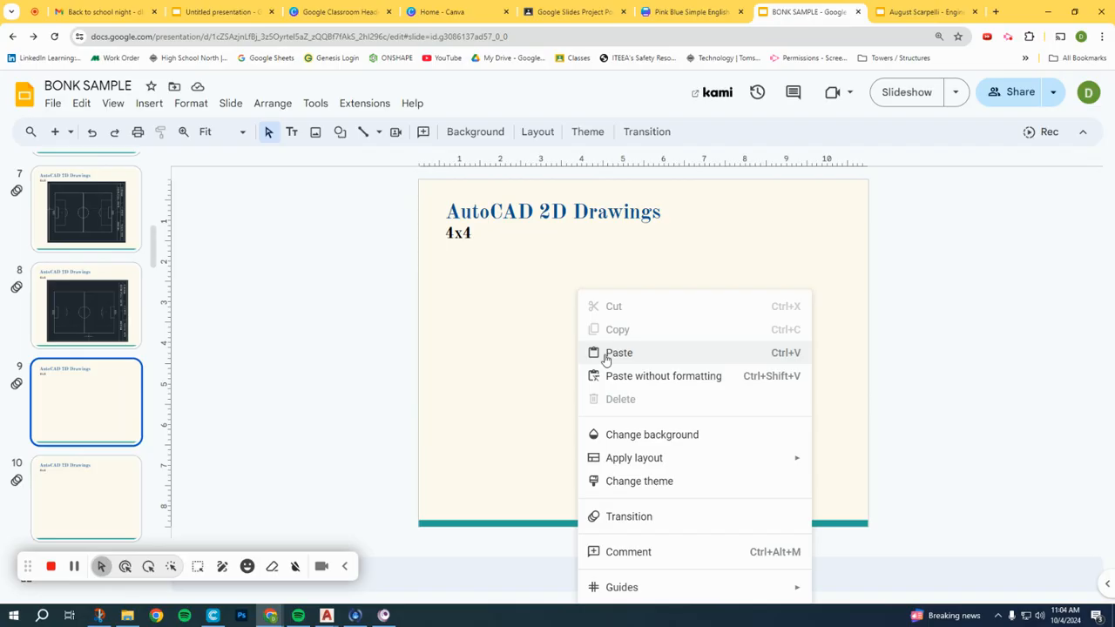
left_click(788, 353)
left_click_drag(640, 358, 697, 355)
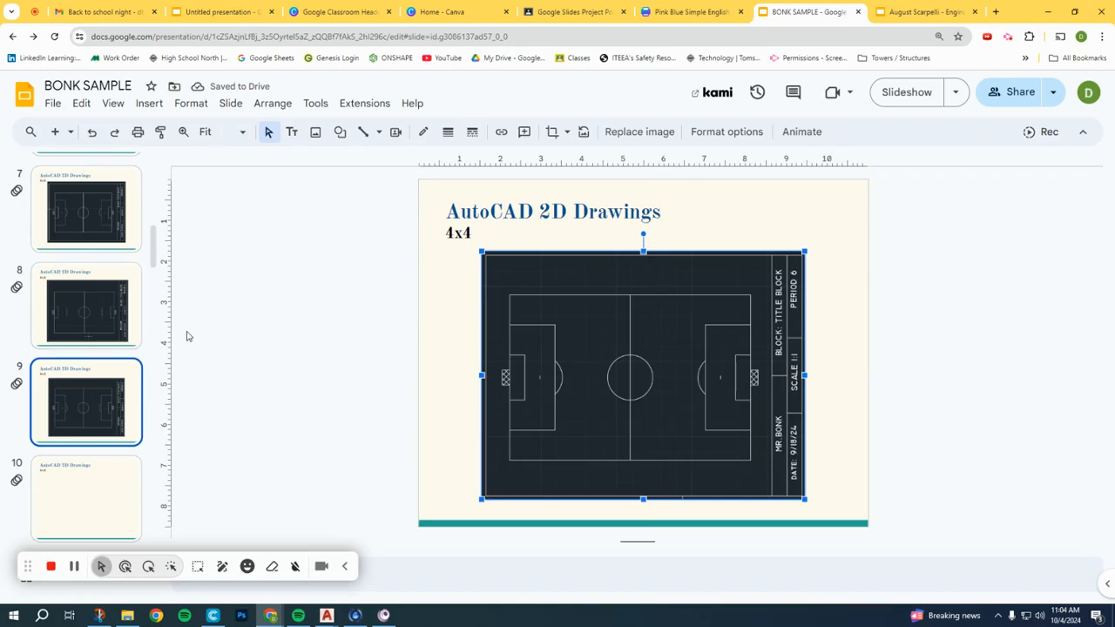
Change slide 9's title to "AutoCAD Field Drawing"
left_click(568, 212)
left_click(665, 216)
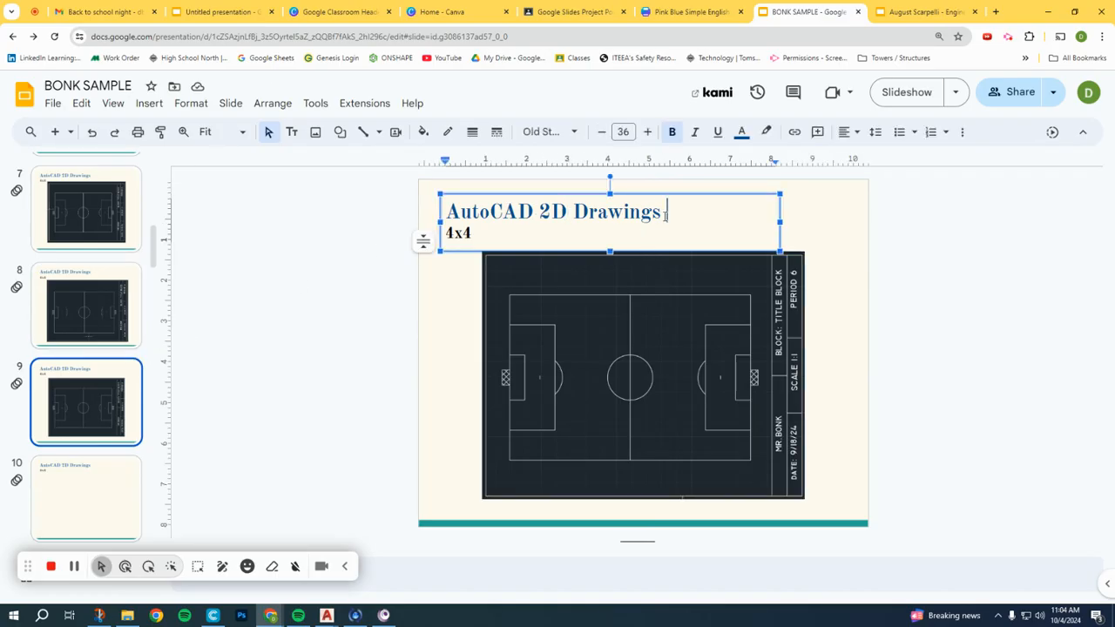
key("BackSpace")
key("BackSpace")
key("BackSpace")
key("BackSpace")
key("BackSpace")
key("BackSpace")
key("BackSpace")
key("BackSpace")
key("BackSpace")
key("BackSpace")
key("BackSpace")
key("BackSpace")
type("Field Drawing")
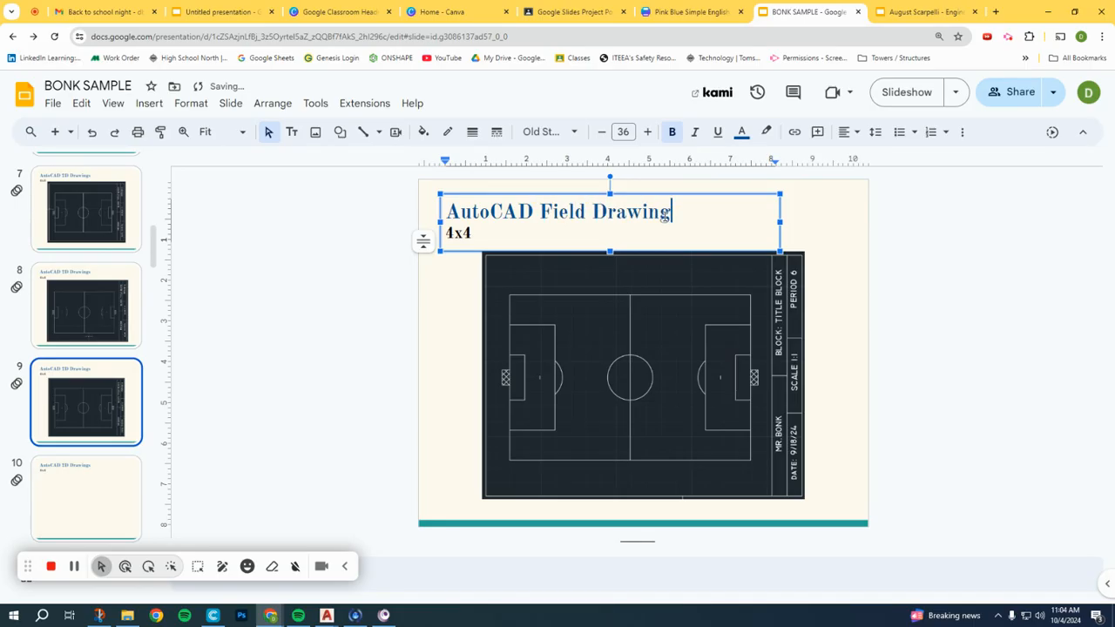
Replace the "4x4" subtitle on slide 9 with "Engineering 2024"
left_click(498, 228)
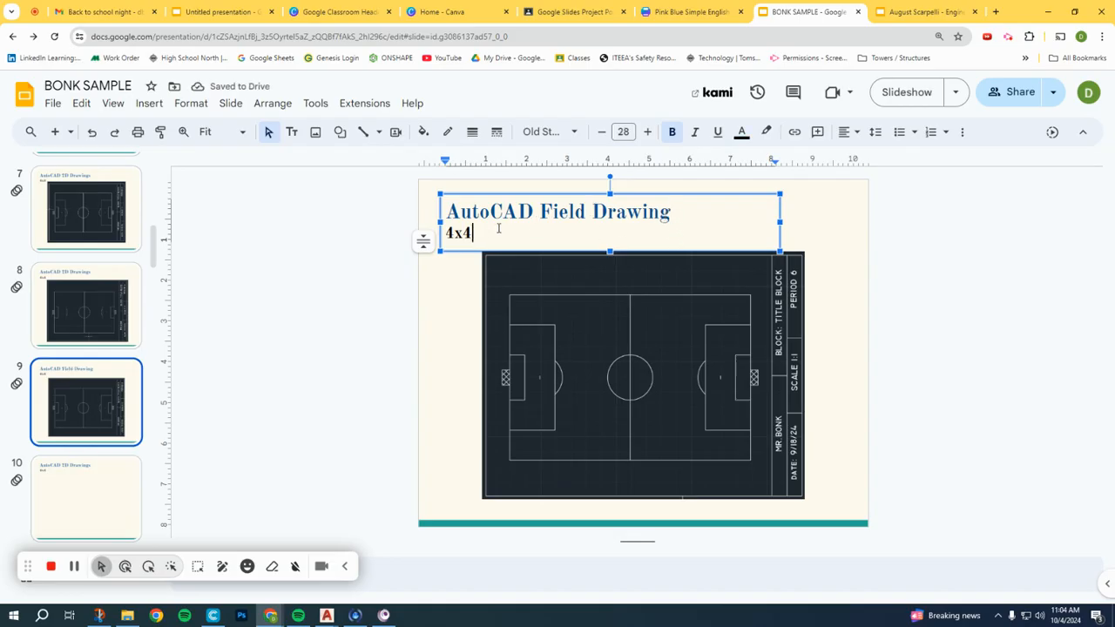
key("BackSpace")
key("BackSpace")
key("BackSpace")
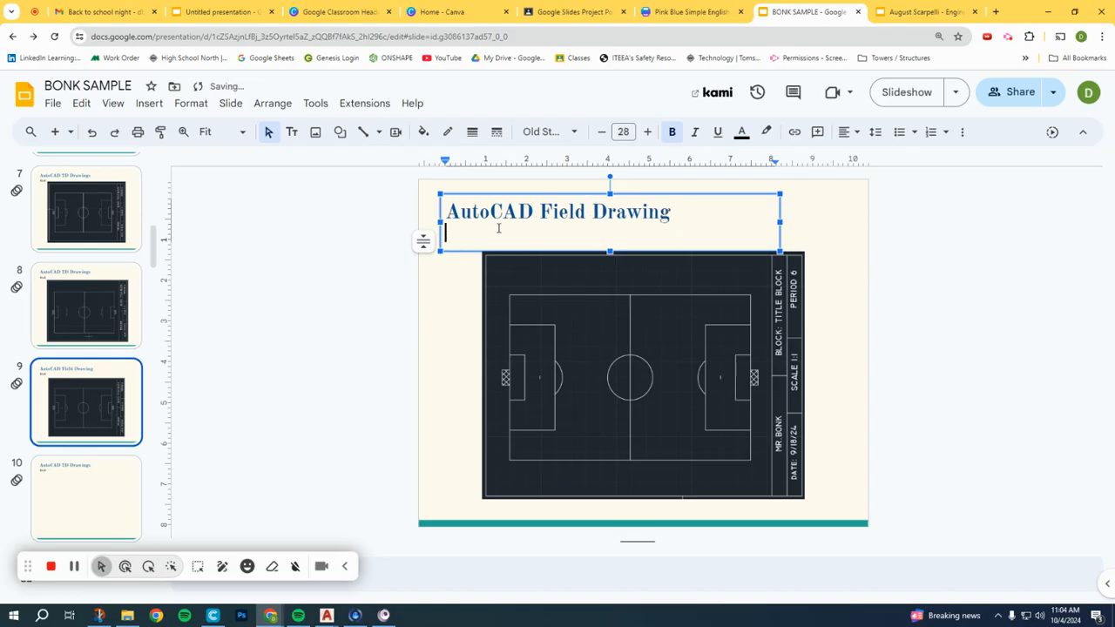
type("Engineering 2024")
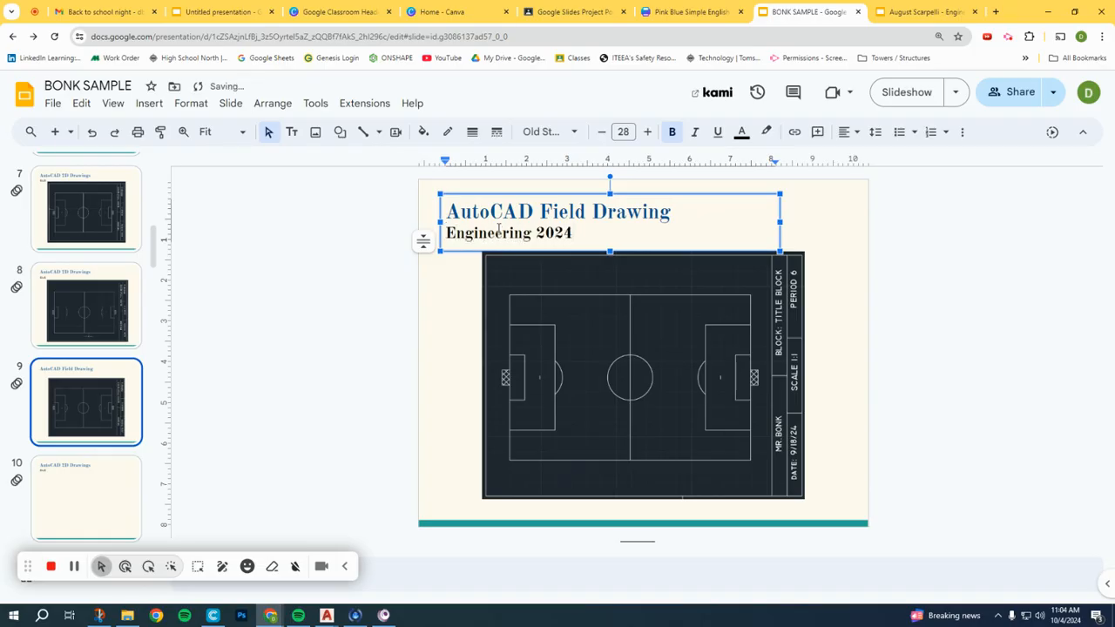
left_click(452, 314)
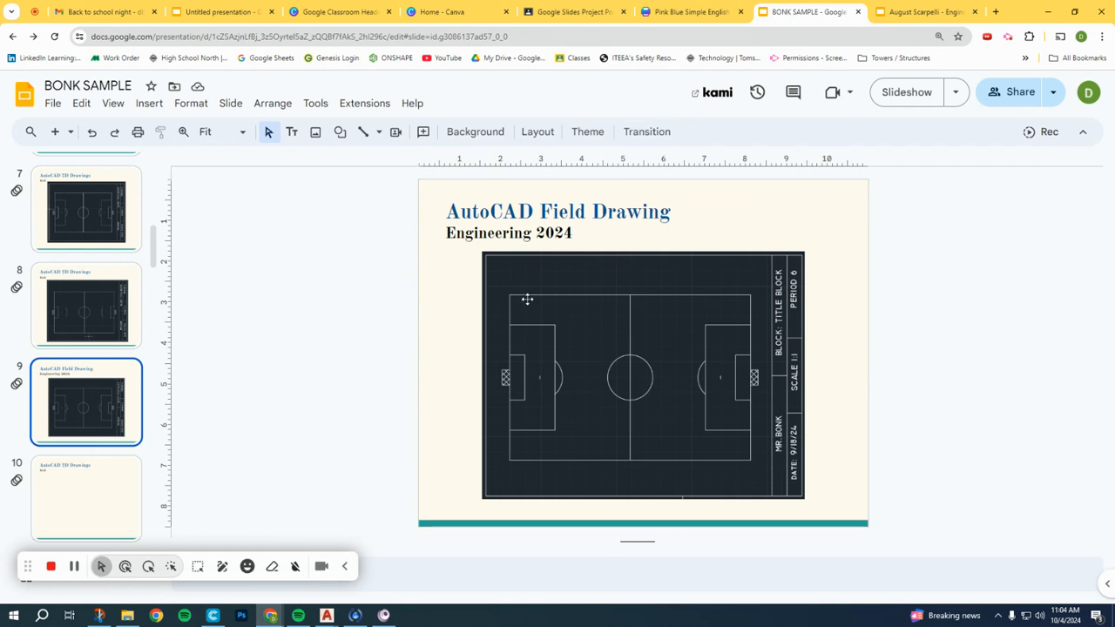
Switch to Canva and capture a rectangular snip of the whole Forensics 101 header banner
left_click(326, 12)
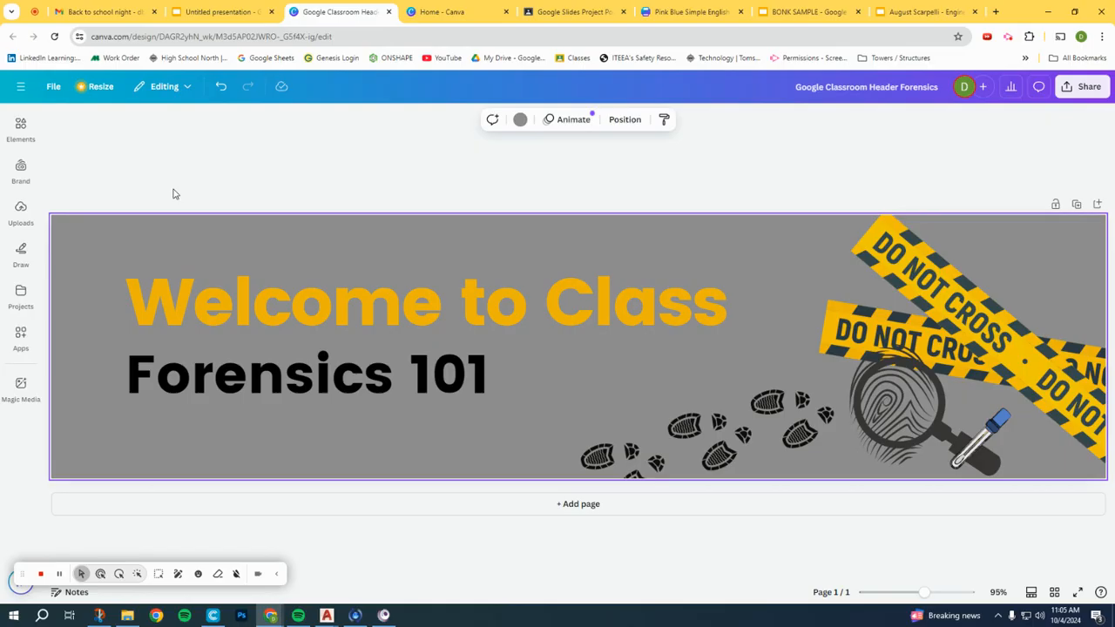
key("super+shift+s")
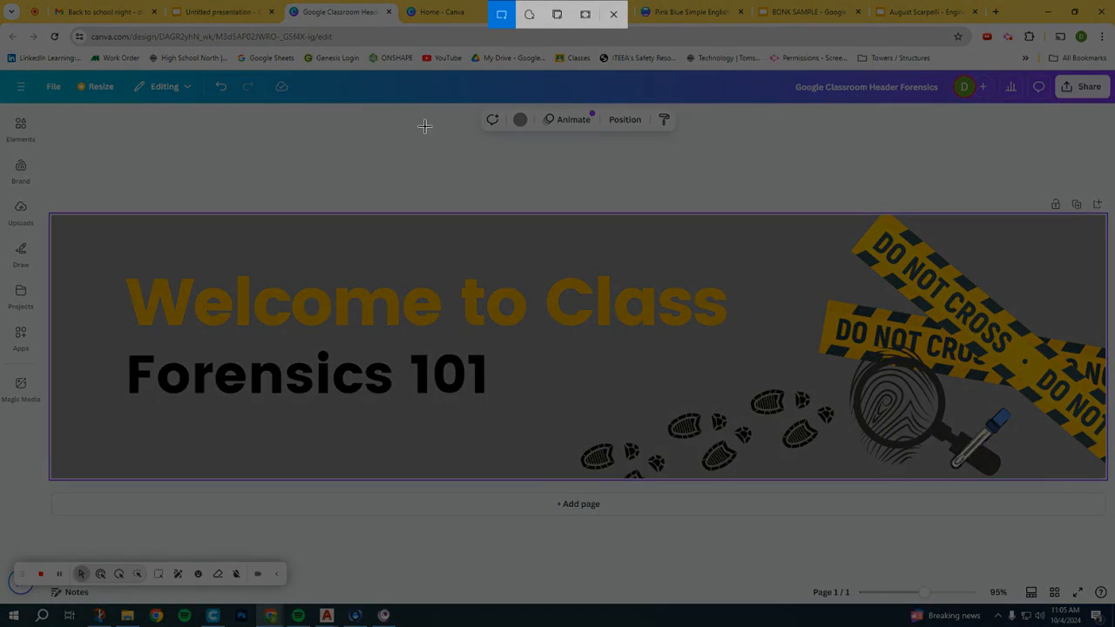
left_click_drag(52, 216, 1104, 482)
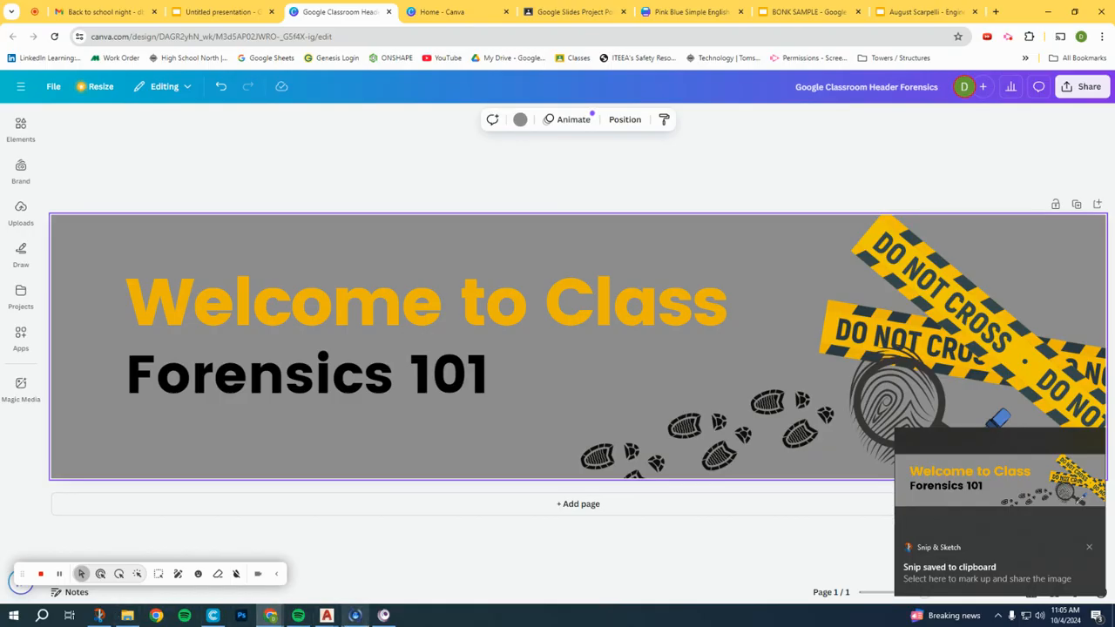
Examine how the Final Field drawing fills the AutoCAD view at different zoom levels, and return to the Canva design
mouse_move(329, 616)
left_click(264, 564)
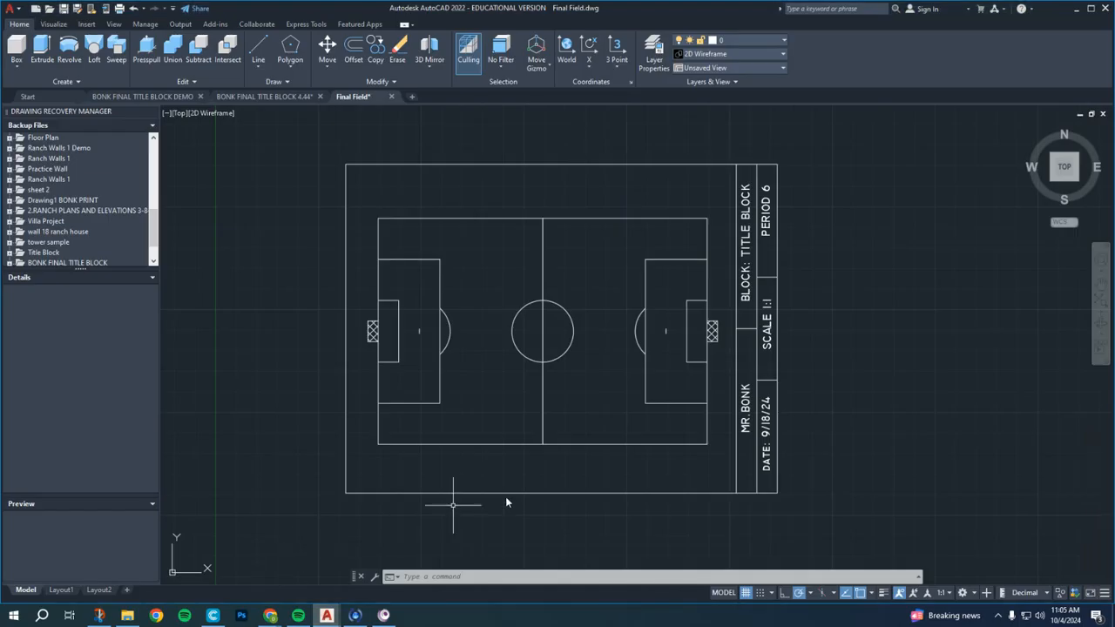
scroll(646, 477, "down", 2)
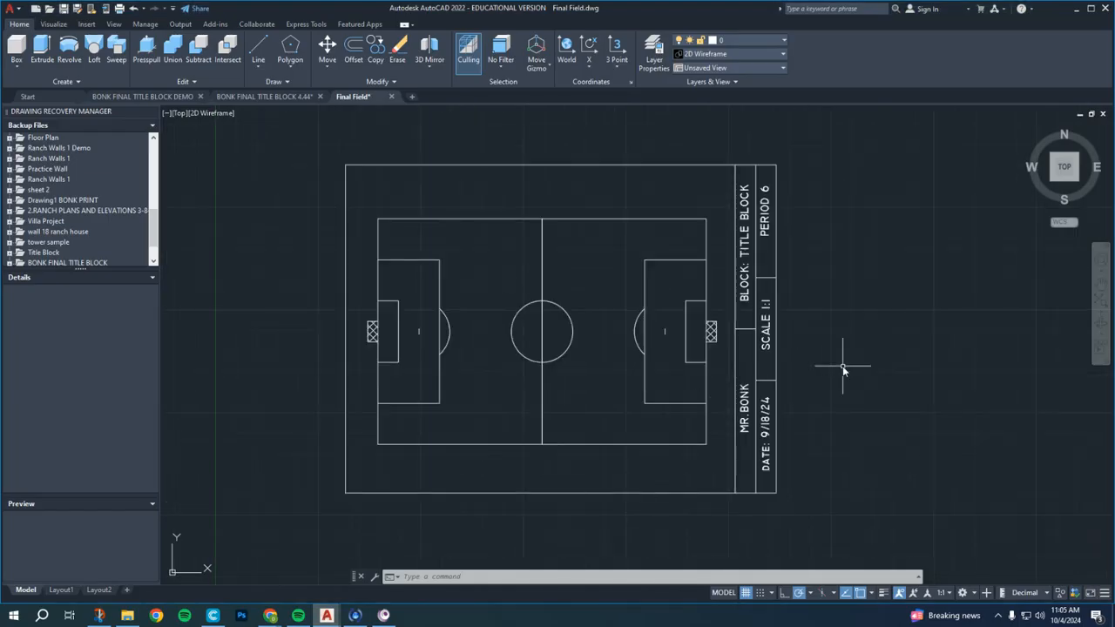
scroll(842, 366, "up", 2)
scroll(842, 366, "down", 2)
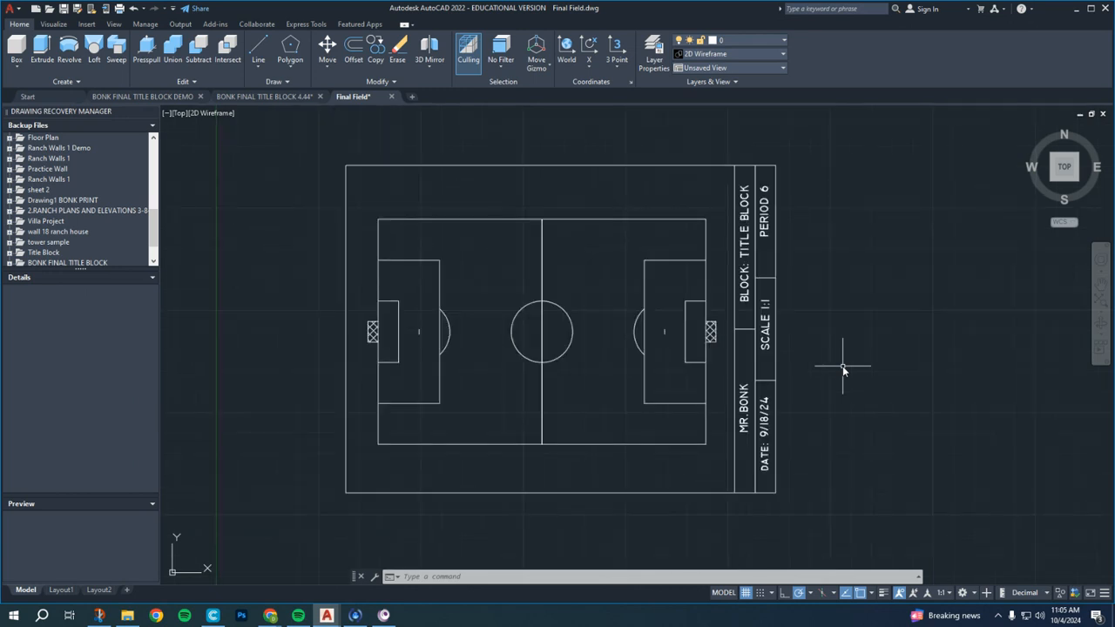
scroll(644, 459, "down", 5)
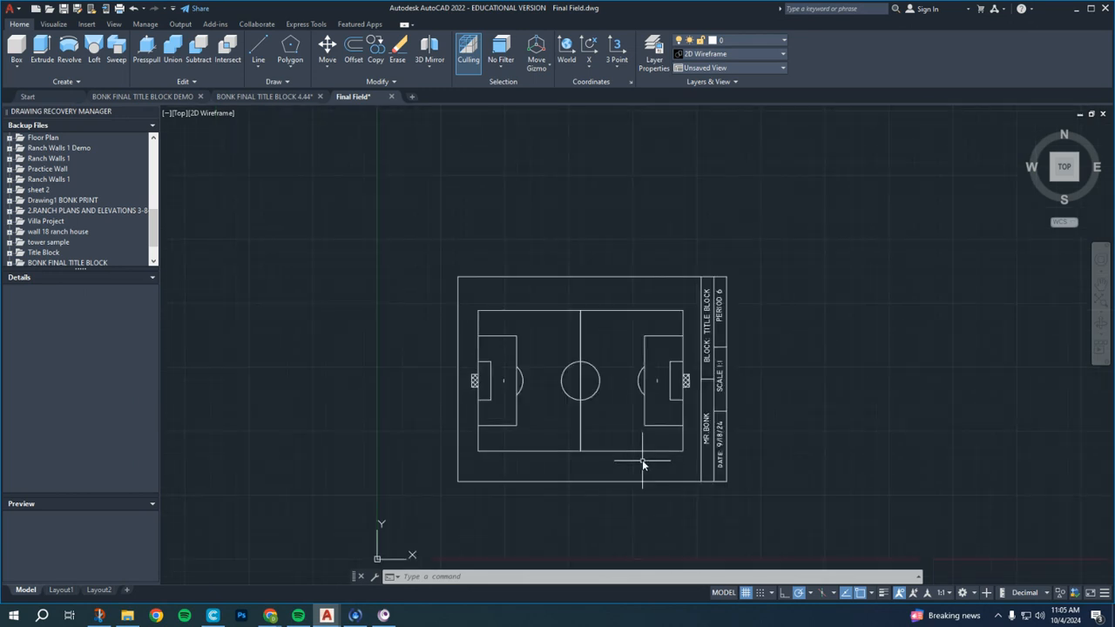
left_click_drag(648, 427, 647, 367)
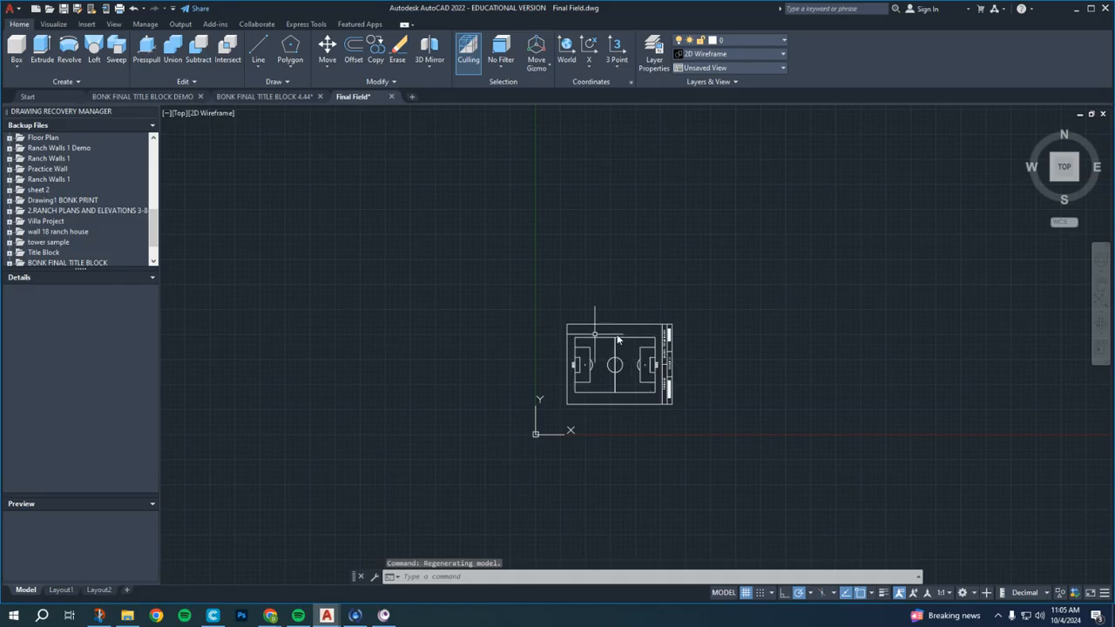
scroll(585, 384, "up", 3)
scroll(697, 350, "up", 2)
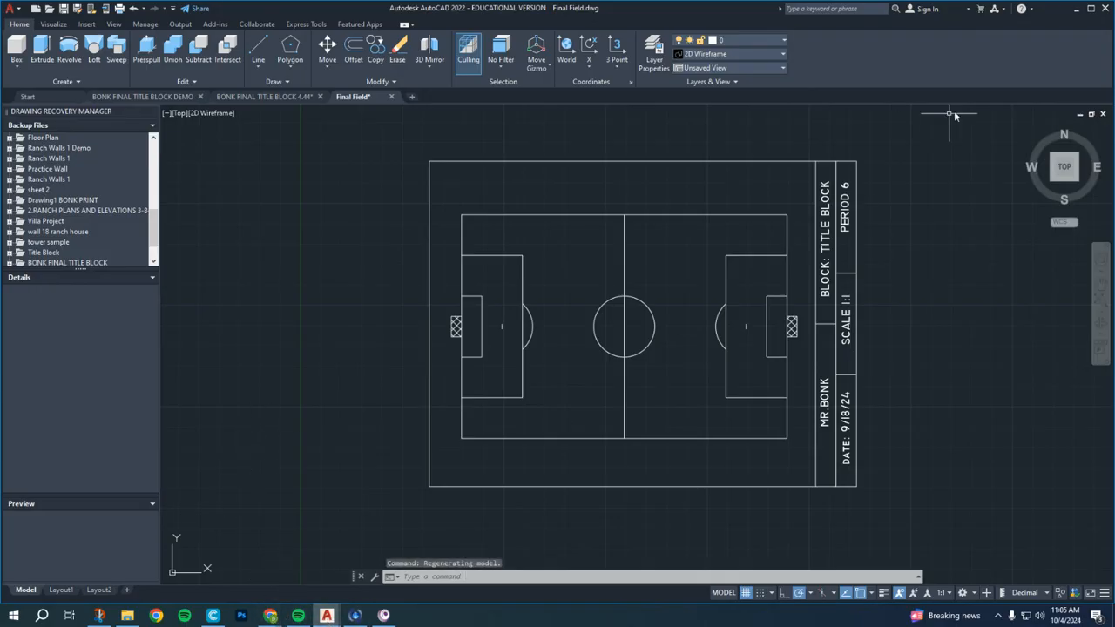
left_click(1075, 9)
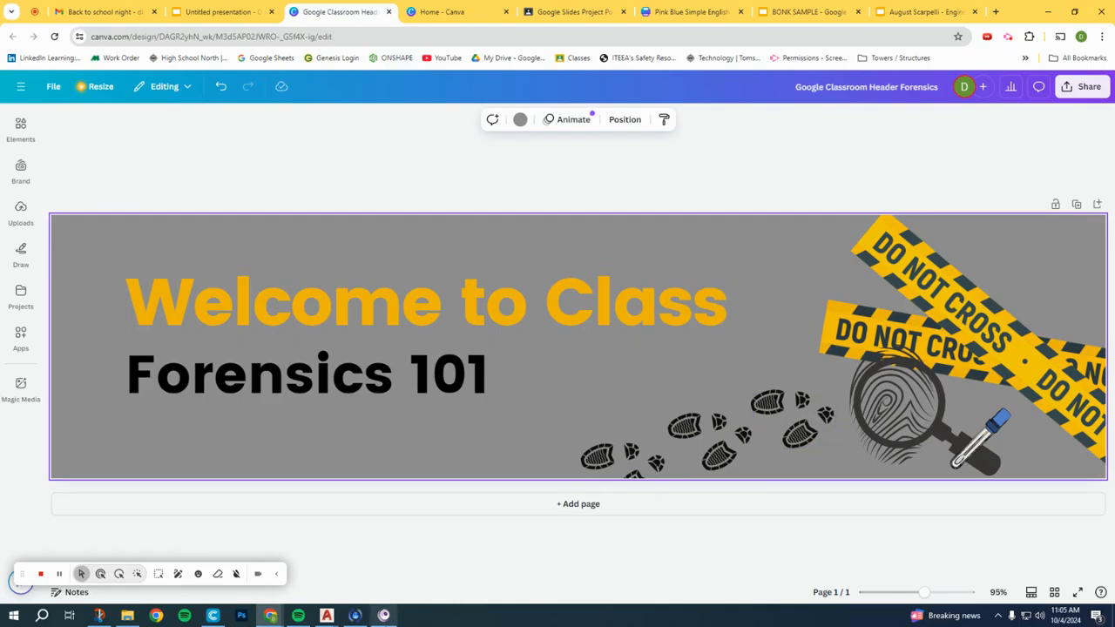
Paste the Forensics 101 banner snip onto the empty AutoCAD 2D Drawings slide 10 of BONK SAMPLE
mouse_move(269, 611)
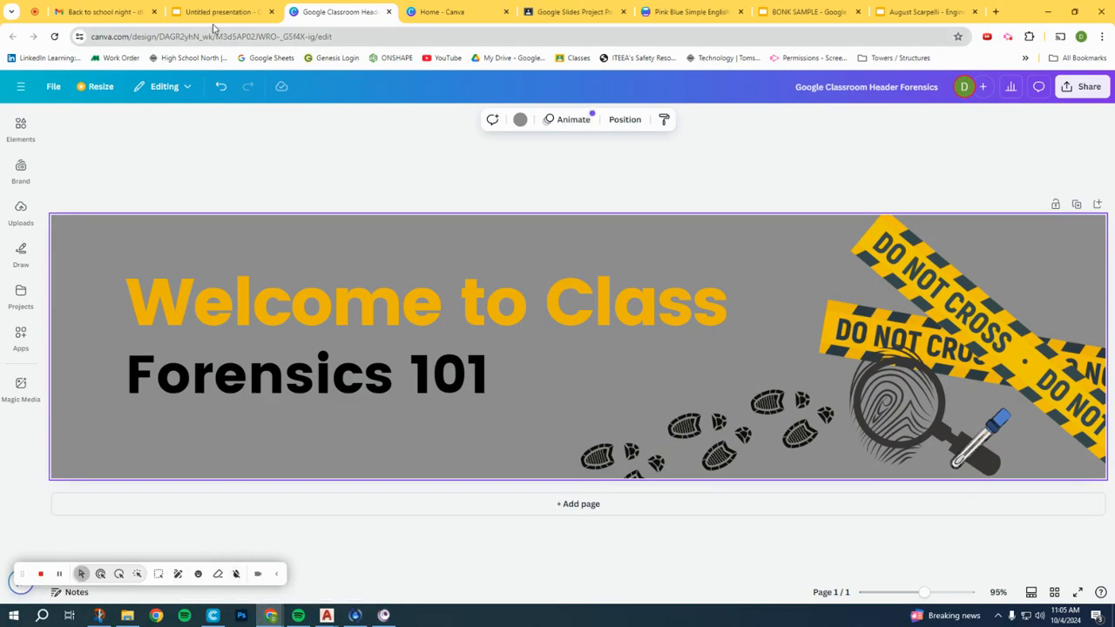
left_click(222, 12)
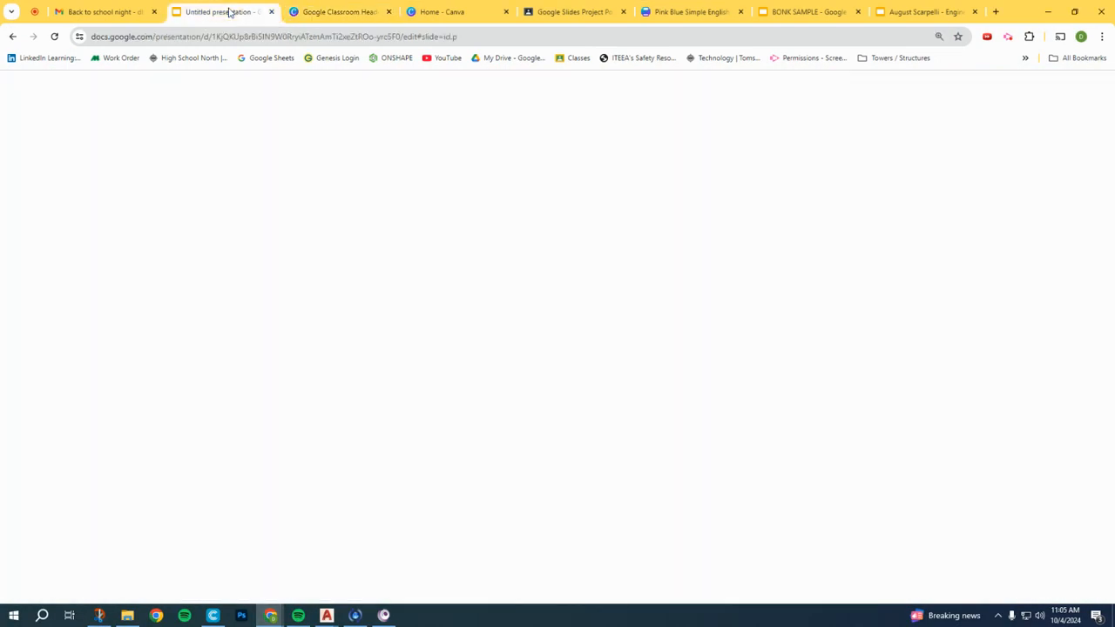
left_click(830, 15)
left_click(59, 498)
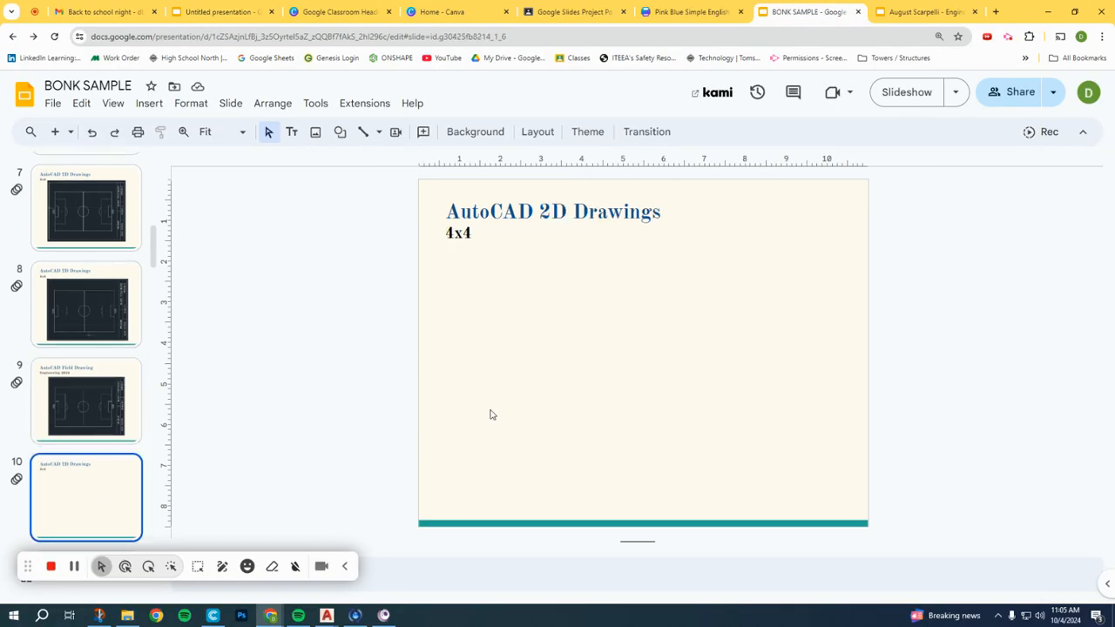
key("ctrl+v")
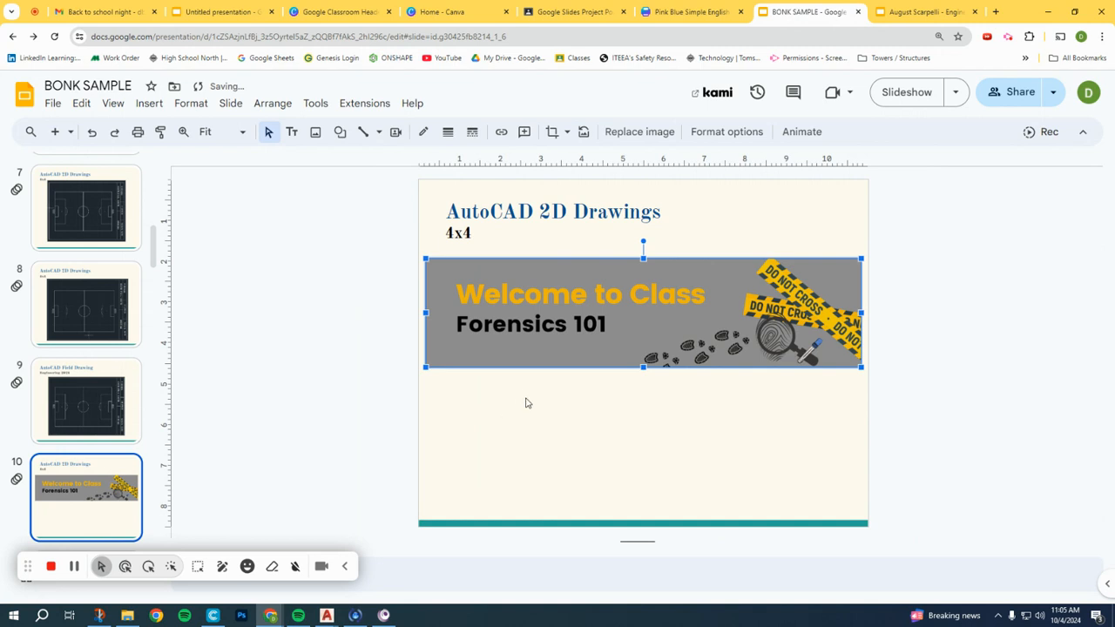
right_click(526, 403)
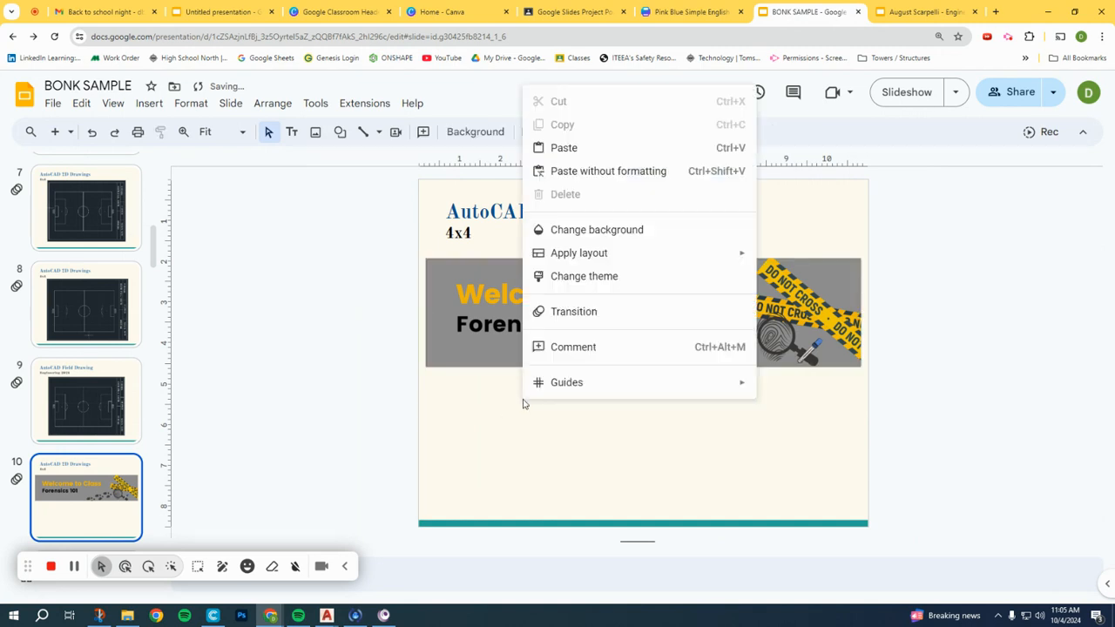
left_click(580, 434)
Select the title text "AutoCAD 2D Drawings" on slide 10
left_click(567, 217)
left_click_drag(661, 213, 436, 220)
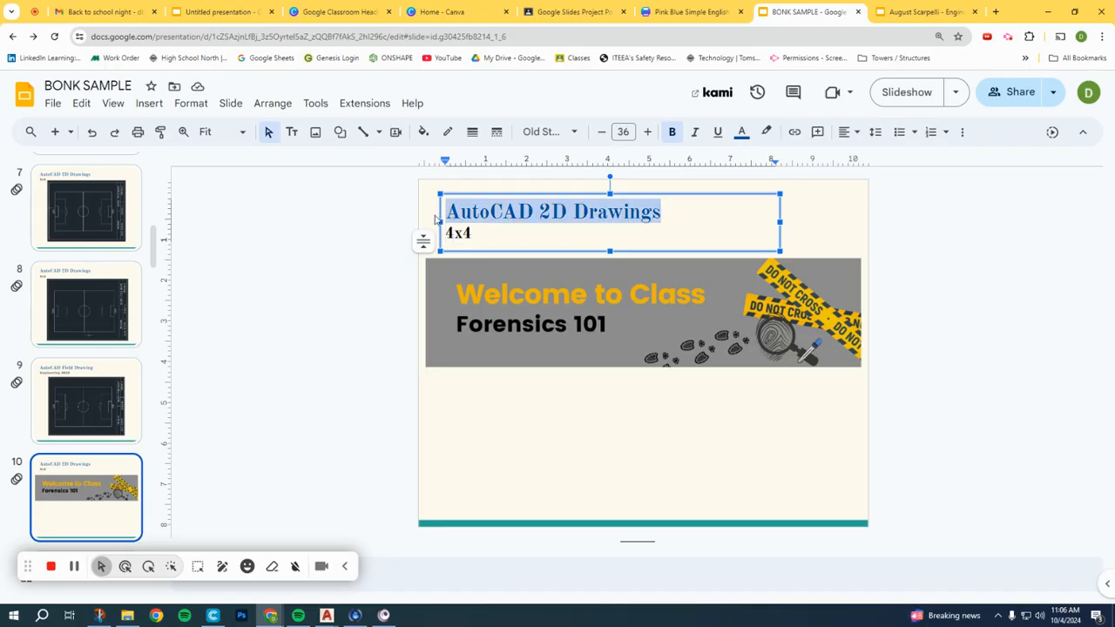